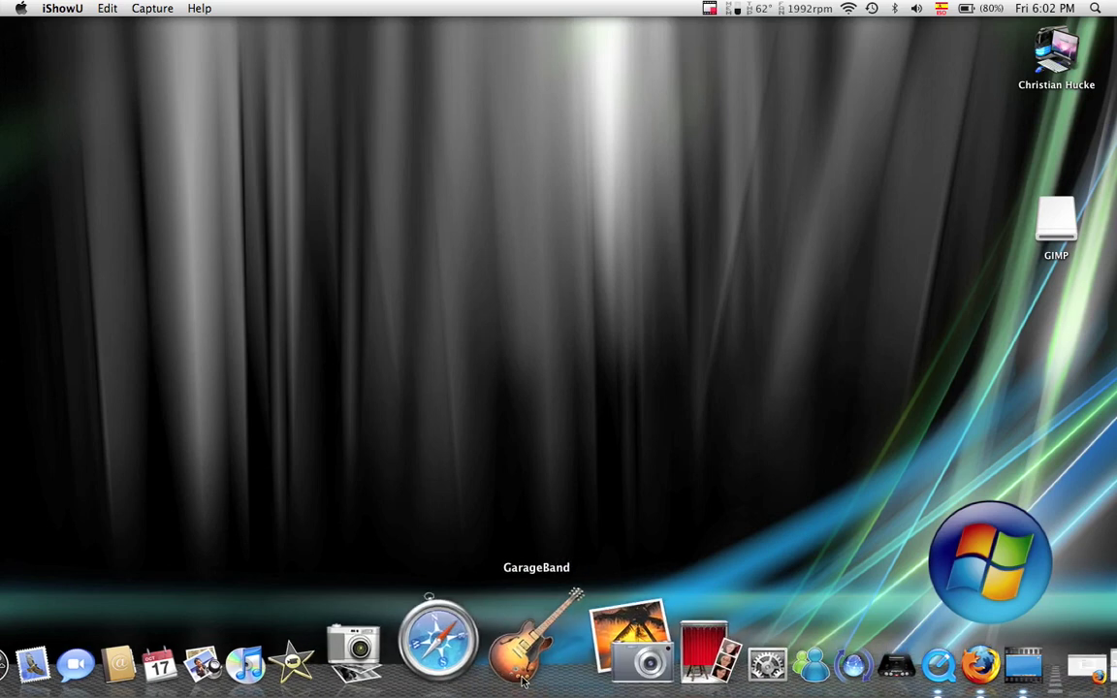
Launch GarageBand by searching 'gara' in Spotlight.
left_click(1095, 8)
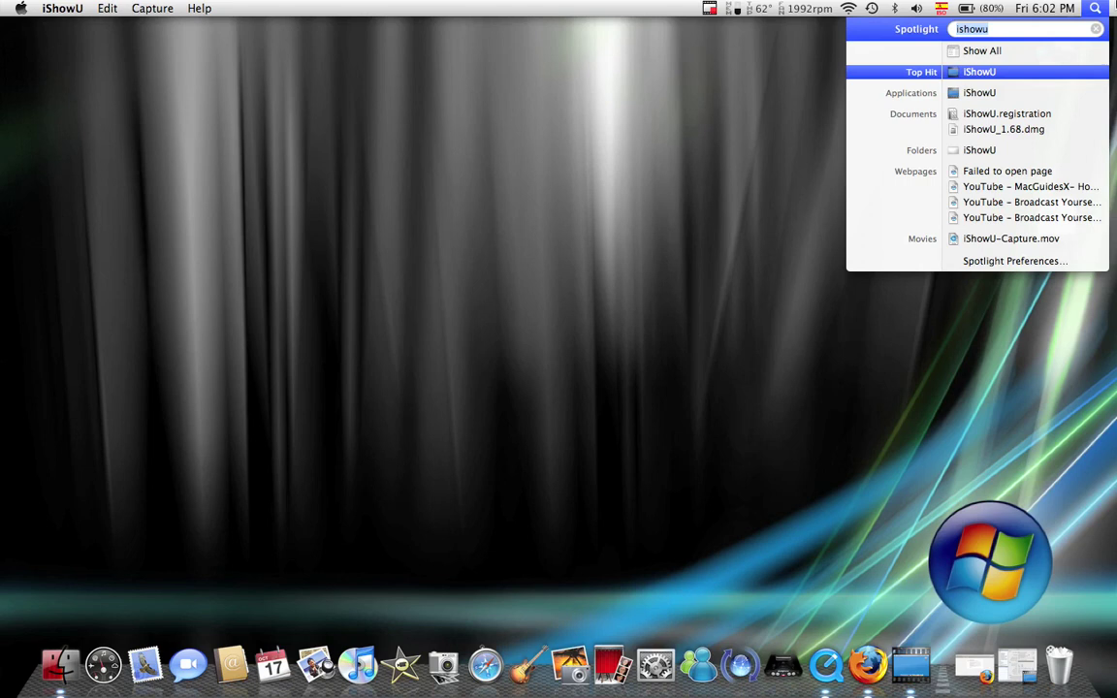
type("gara")
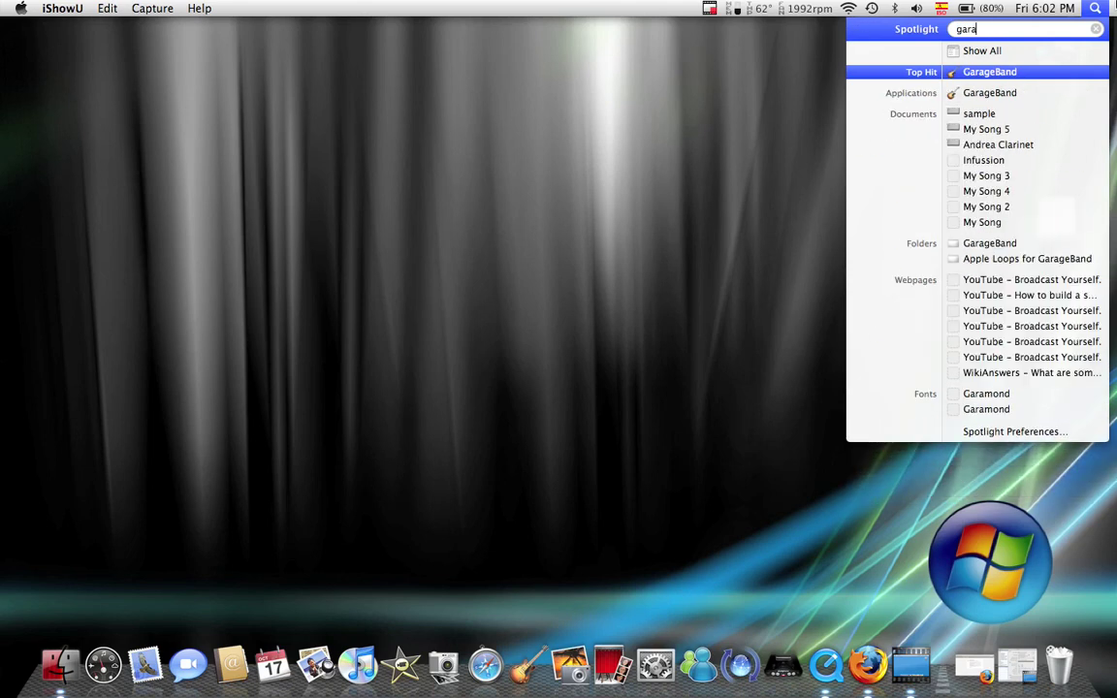
key("Return")
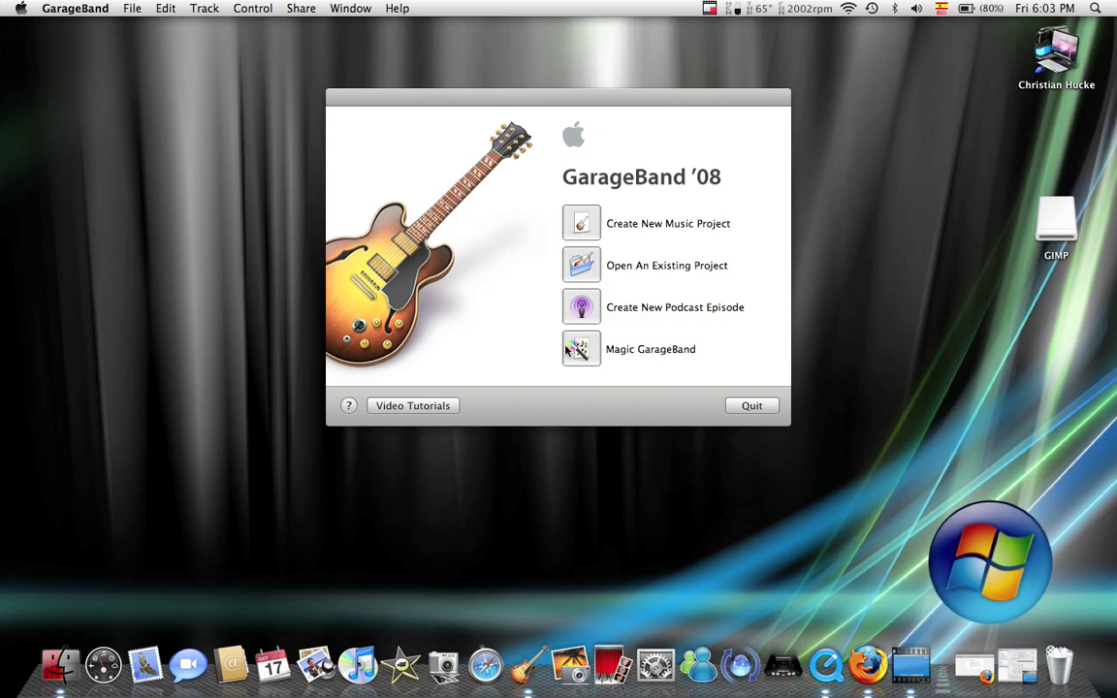
Create a new music project named 'Sample', replacing the existing sample project.
left_click(589, 223)
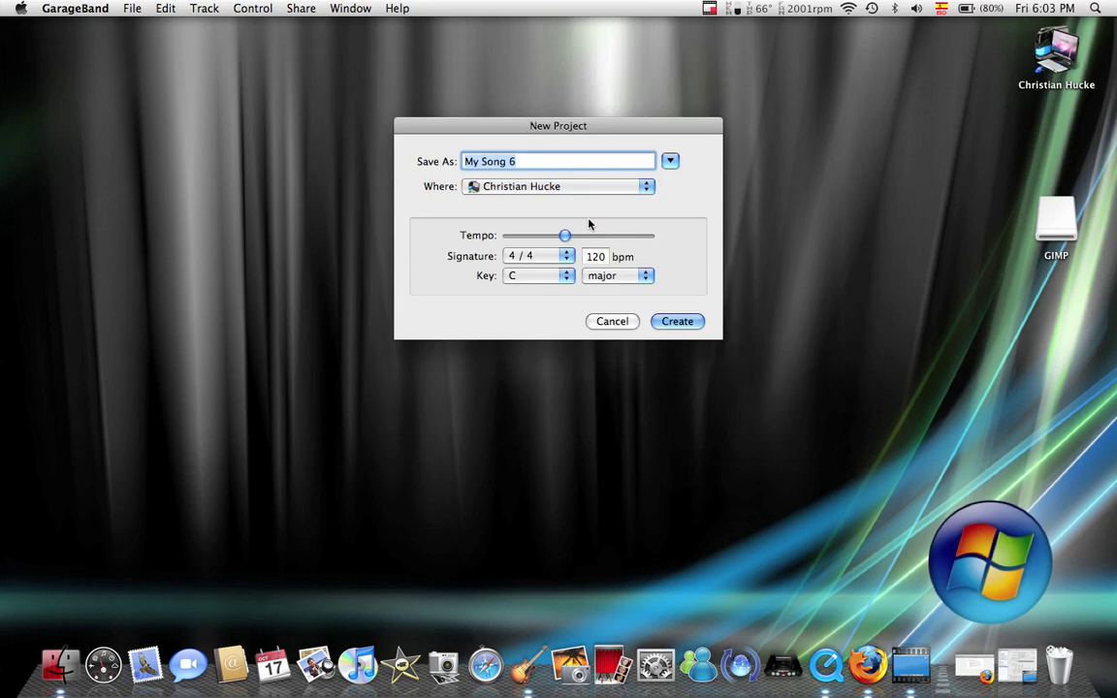
type("Sample")
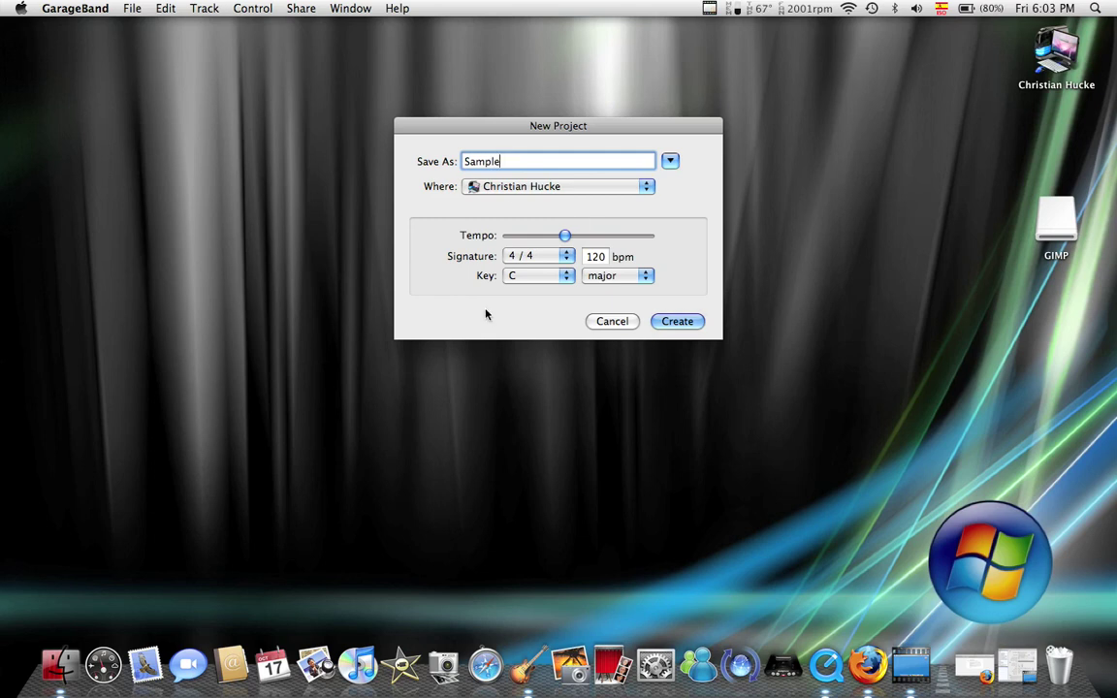
left_click(677, 322)
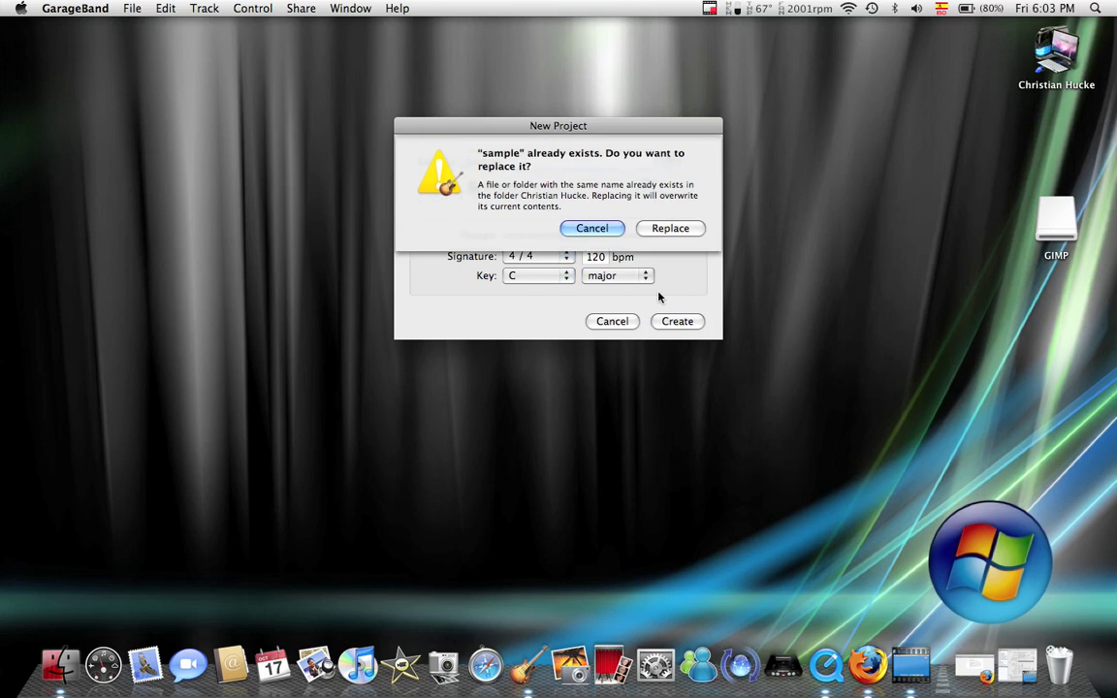
left_click(657, 233)
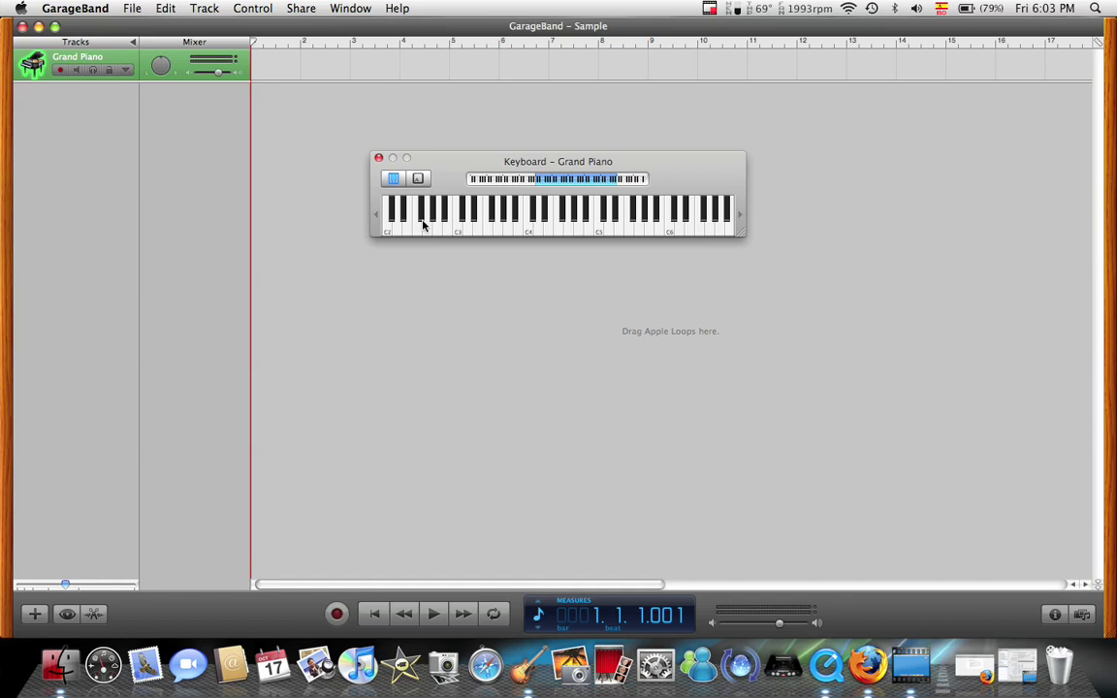
Play notes on the on-screen piano and with Musical Typing keys, then return to piano view.
left_click_drag(382, 205, 700, 224)
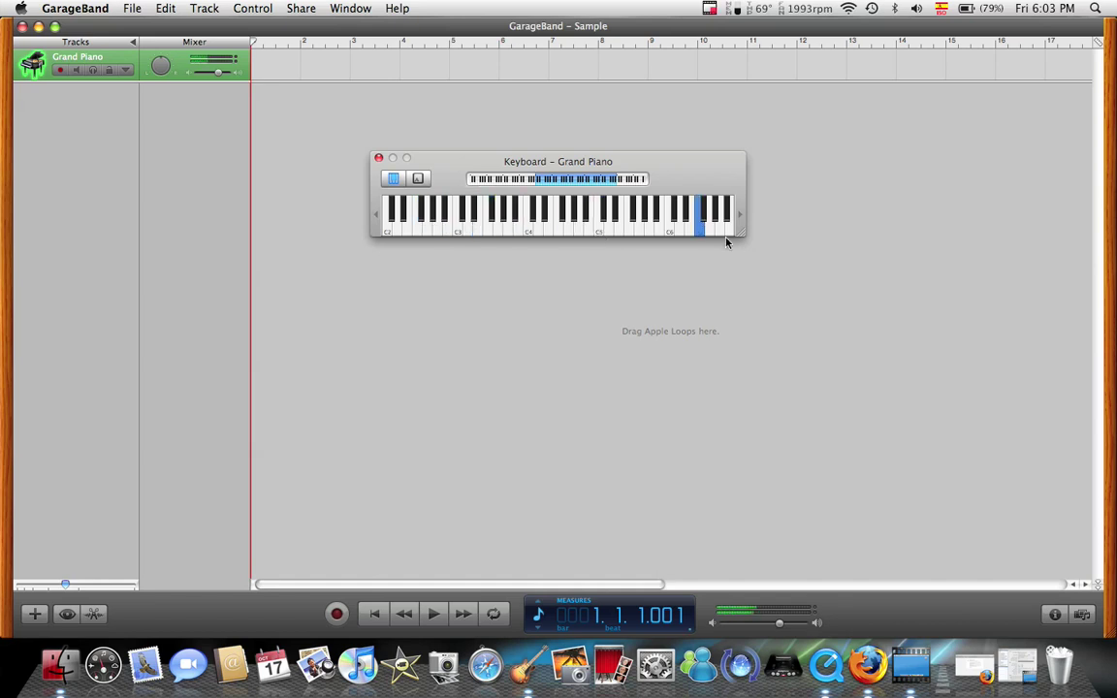
left_click(417, 178)
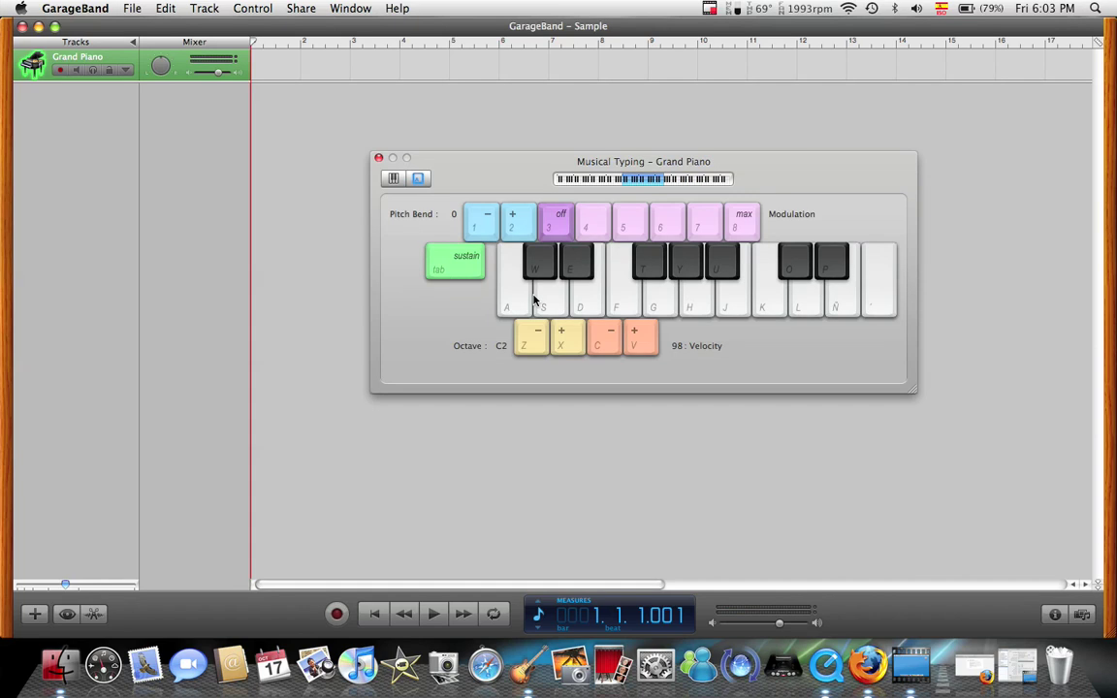
key("a")
key("s")
key("d")
key("g")
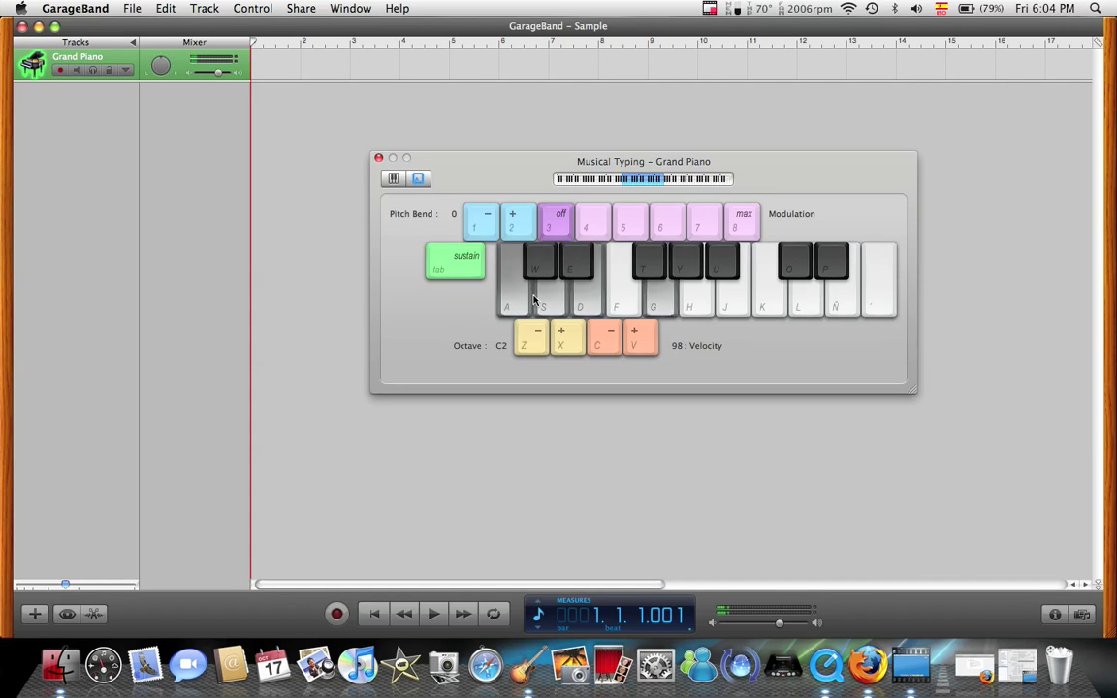
key("g")
key("h")
key("f")
key("d")
key("g")
key("h")
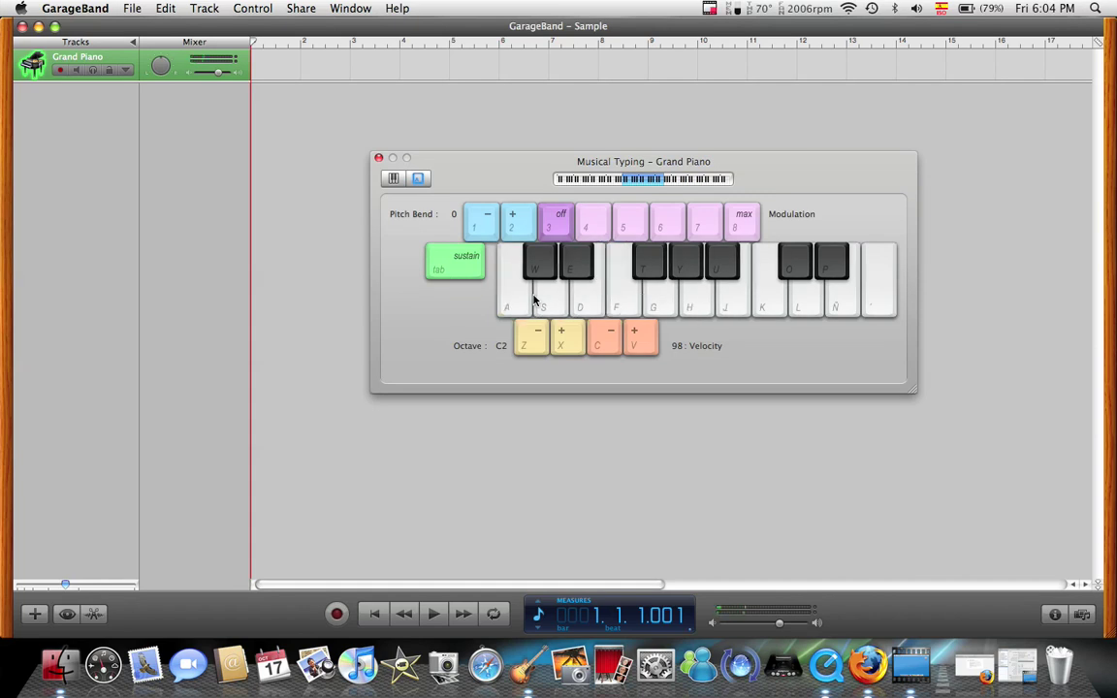
key("g")
key("h")
left_click(391, 179)
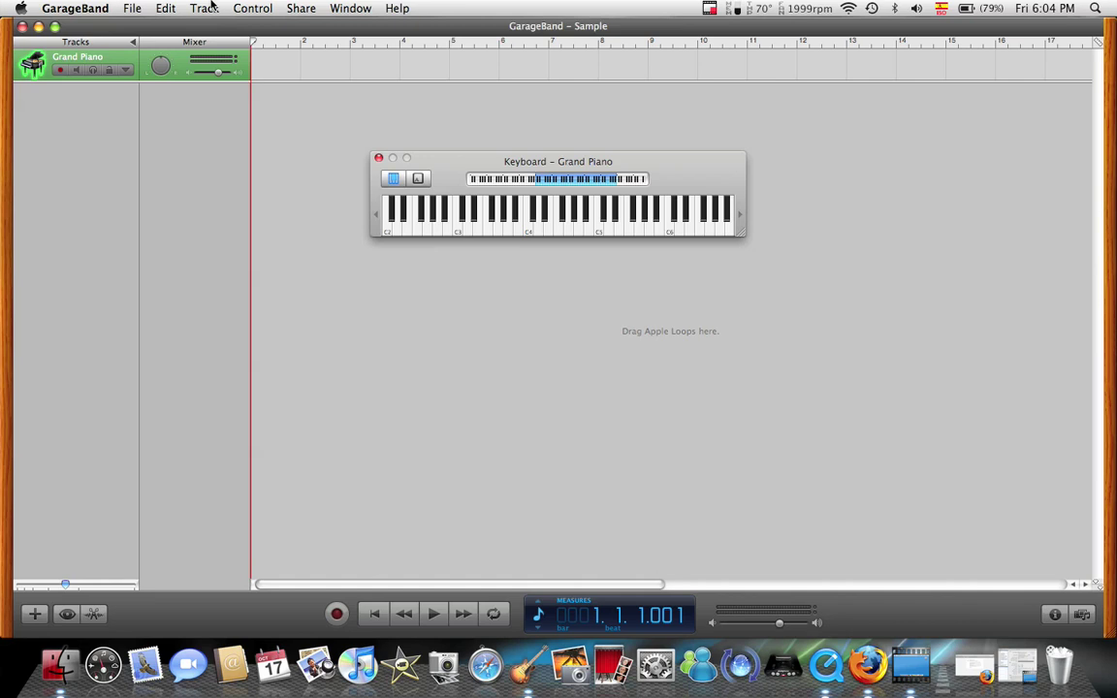
Add a new Real Instrument track through Track > New Track.
left_click(206, 8)
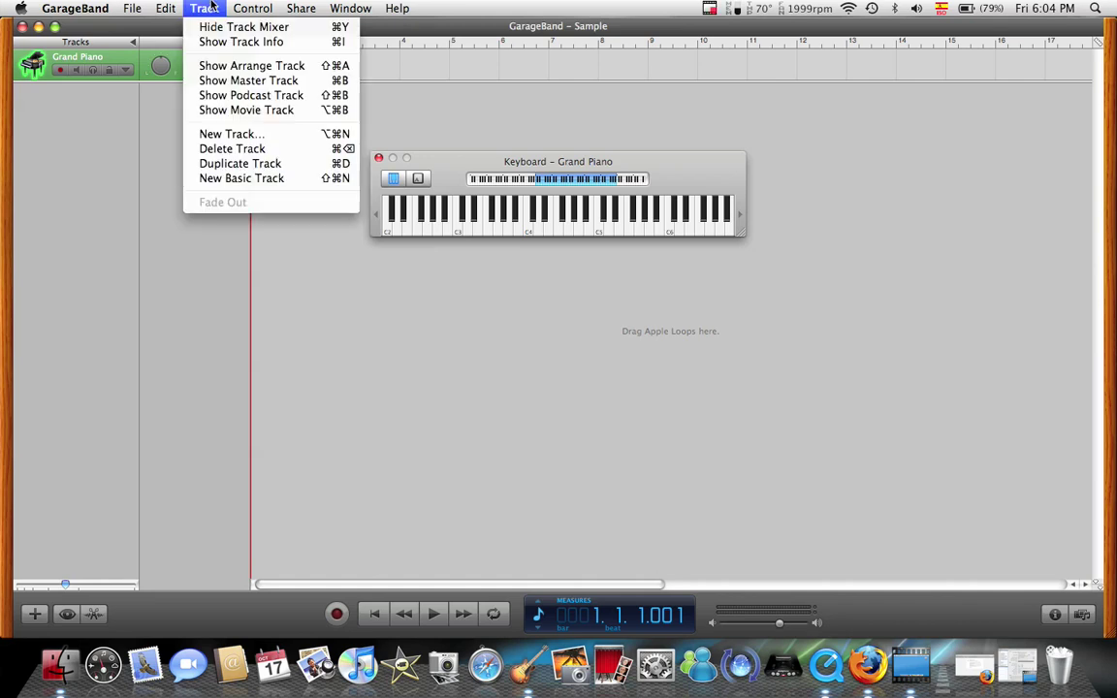
left_click(208, 134)
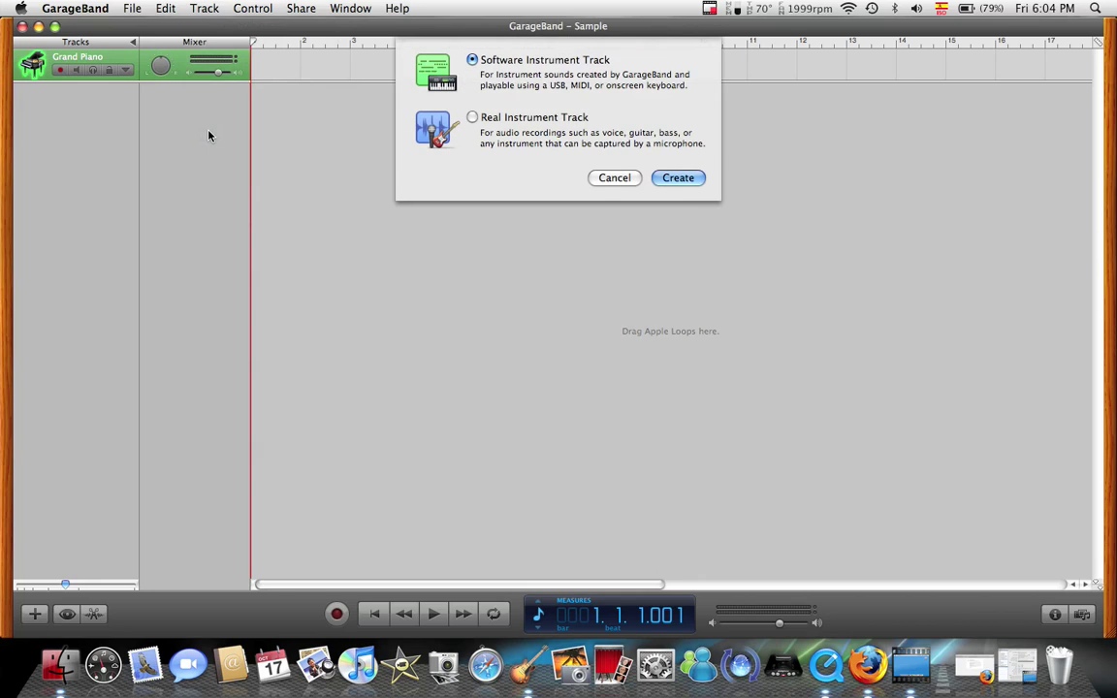
left_click(473, 118)
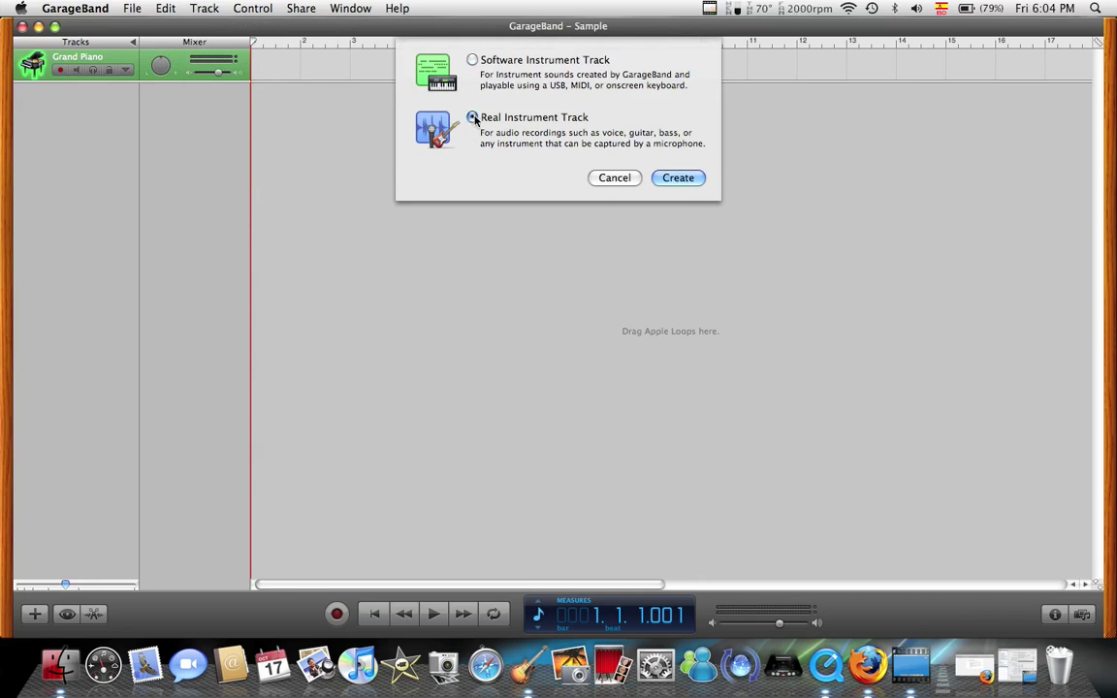
left_click(678, 180)
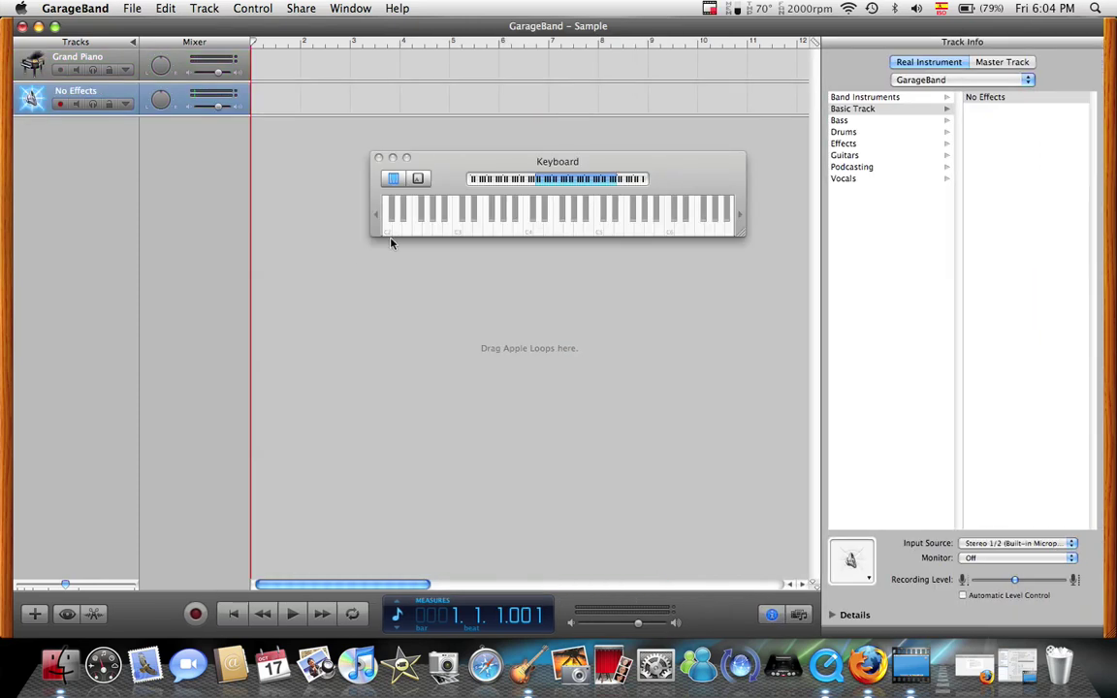
Filter the loops to Dark and place Alien Communication at the start of No Effects.
left_click(67, 620)
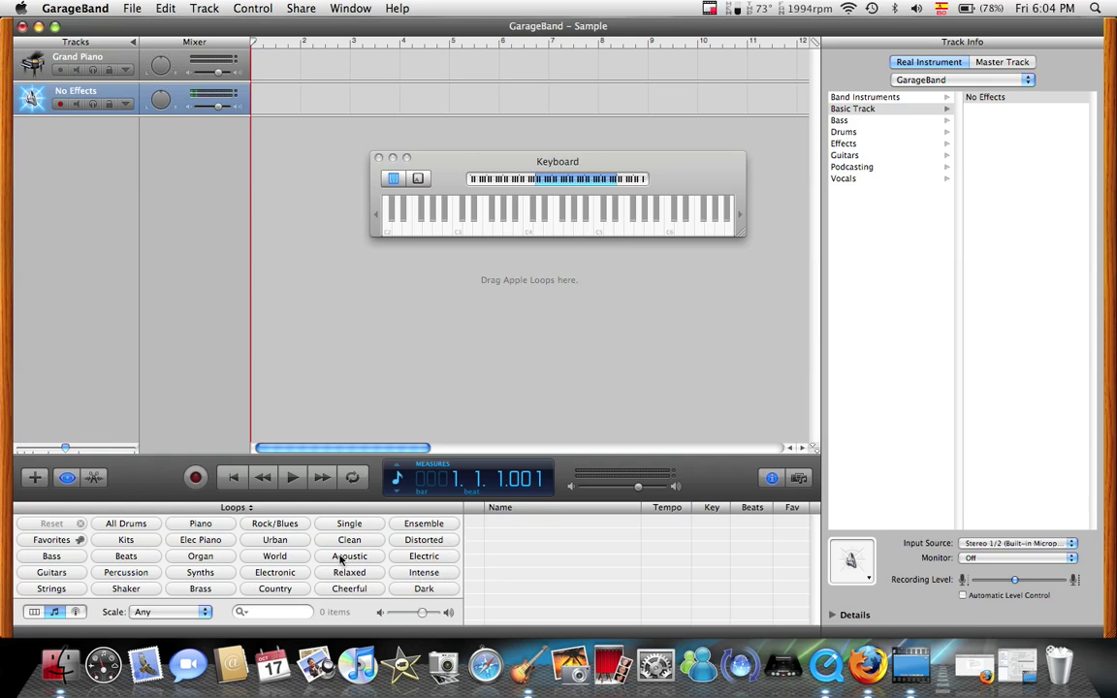
left_click(408, 591)
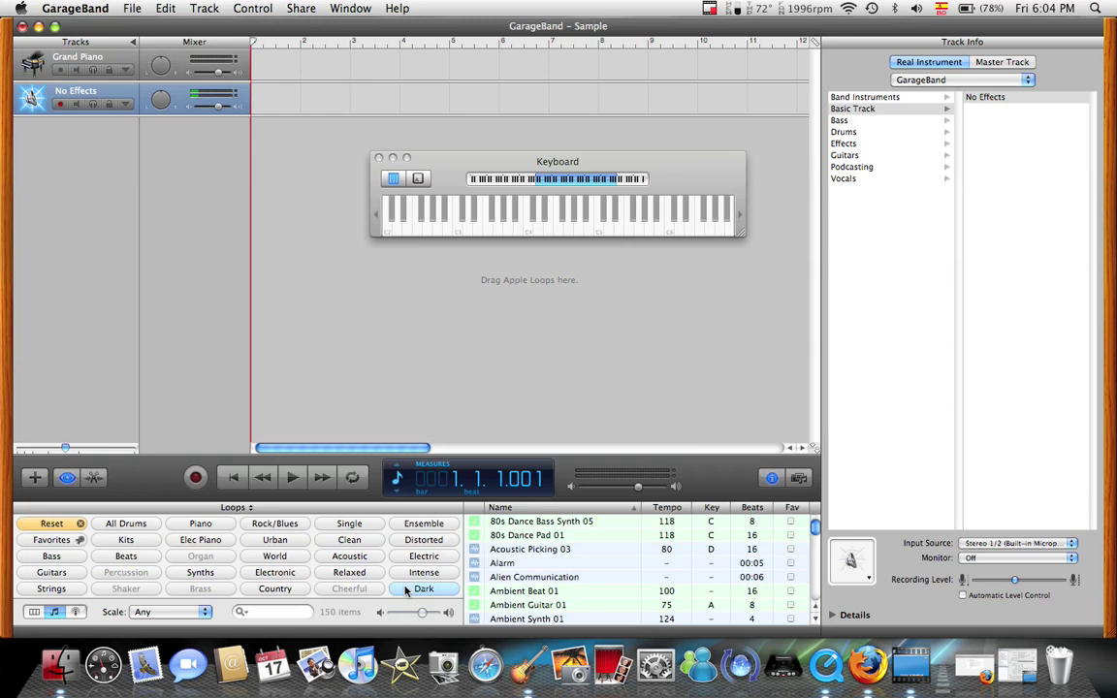
left_click(543, 579)
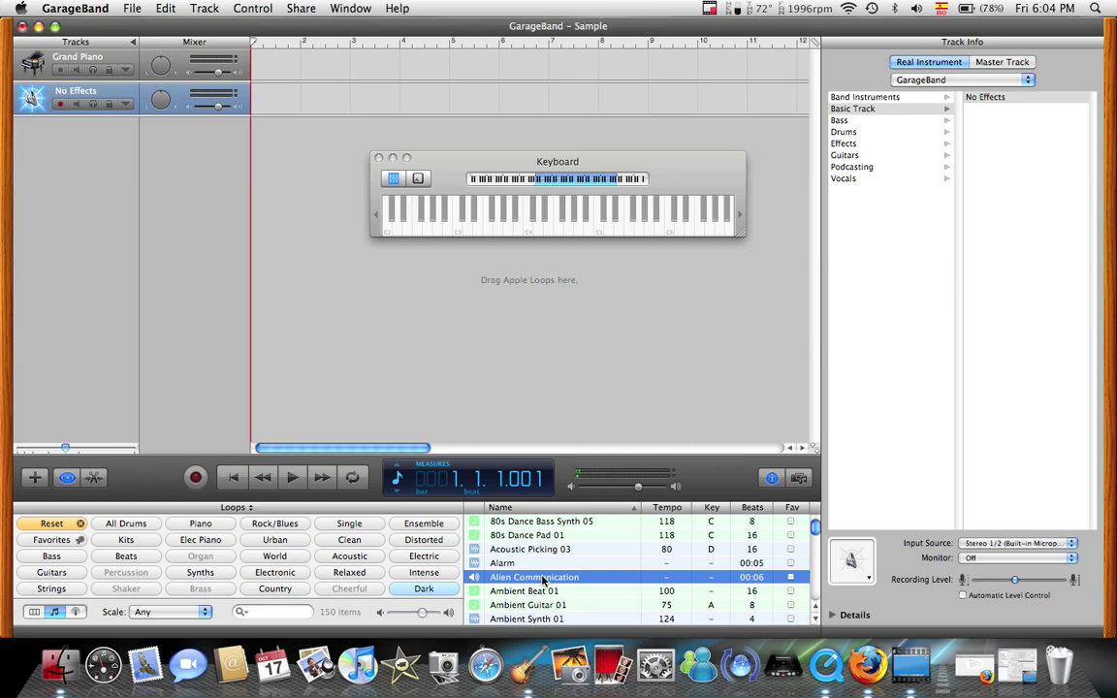
left_click_drag(543, 579, 269, 96)
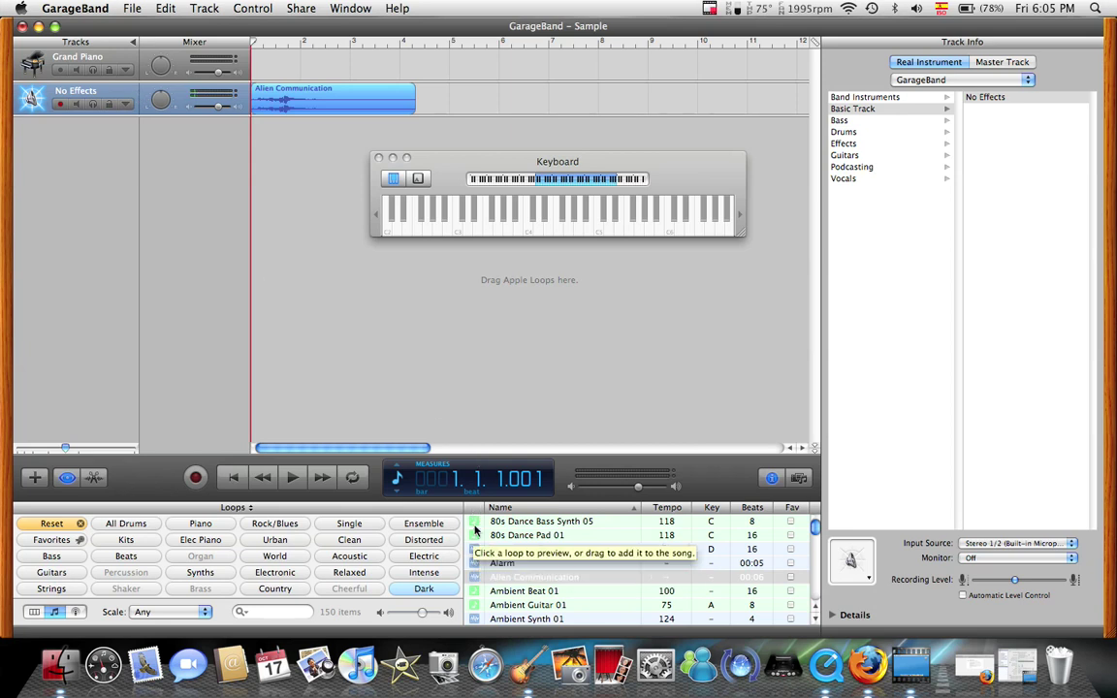
left_click(475, 526)
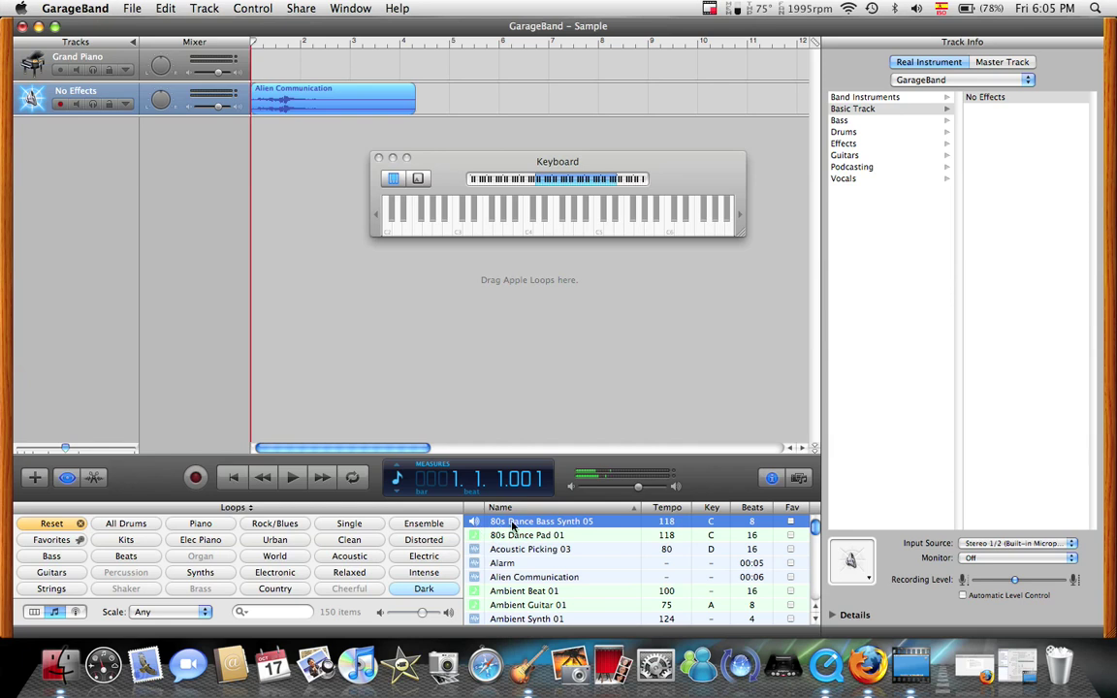
Put 80s Dance Bass Synth 05 on the top track, making it Syn Bass, and play both loops.
left_click_drag(513, 527, 242, 72)
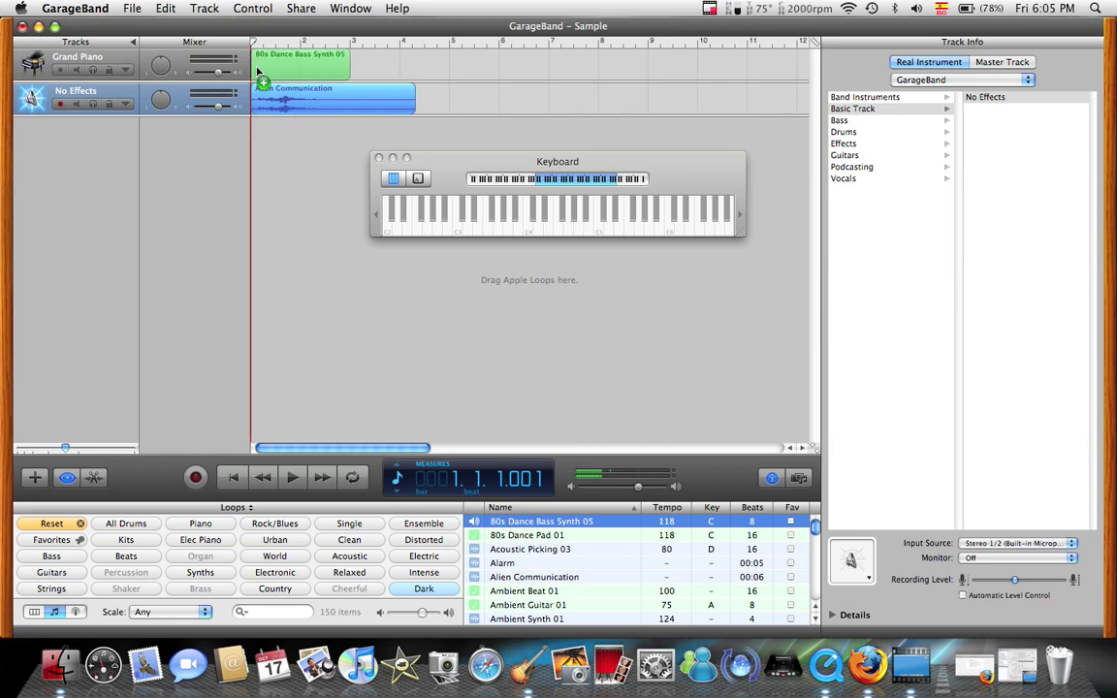
left_click(47, 74)
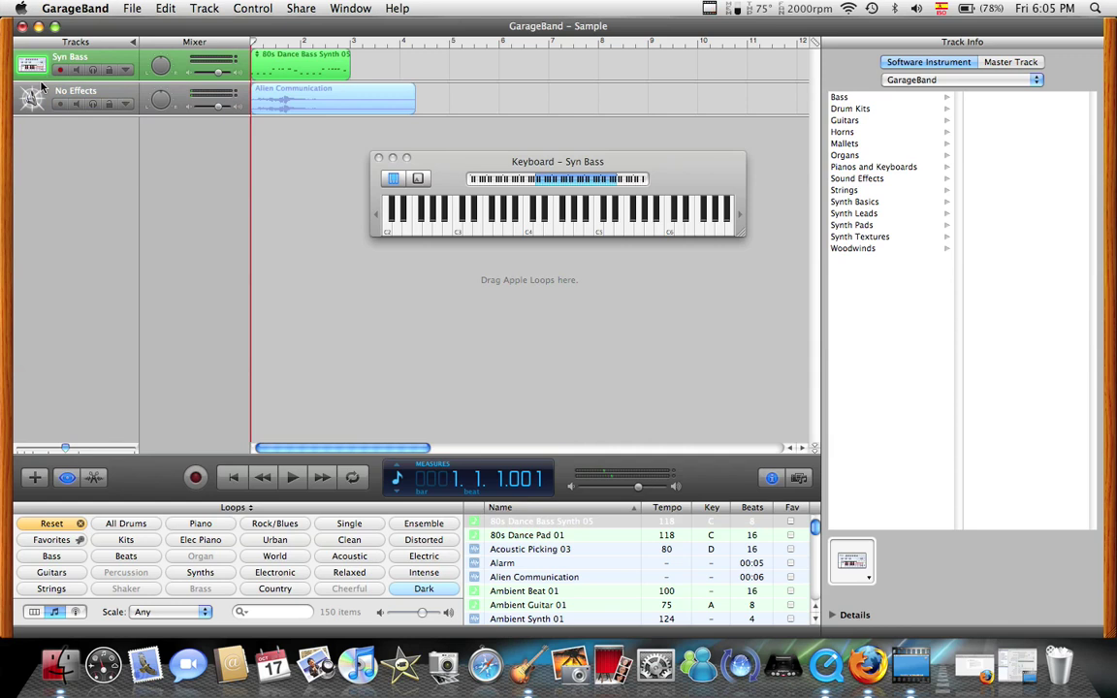
left_click(38, 87)
left_click(38, 69)
left_click(41, 102)
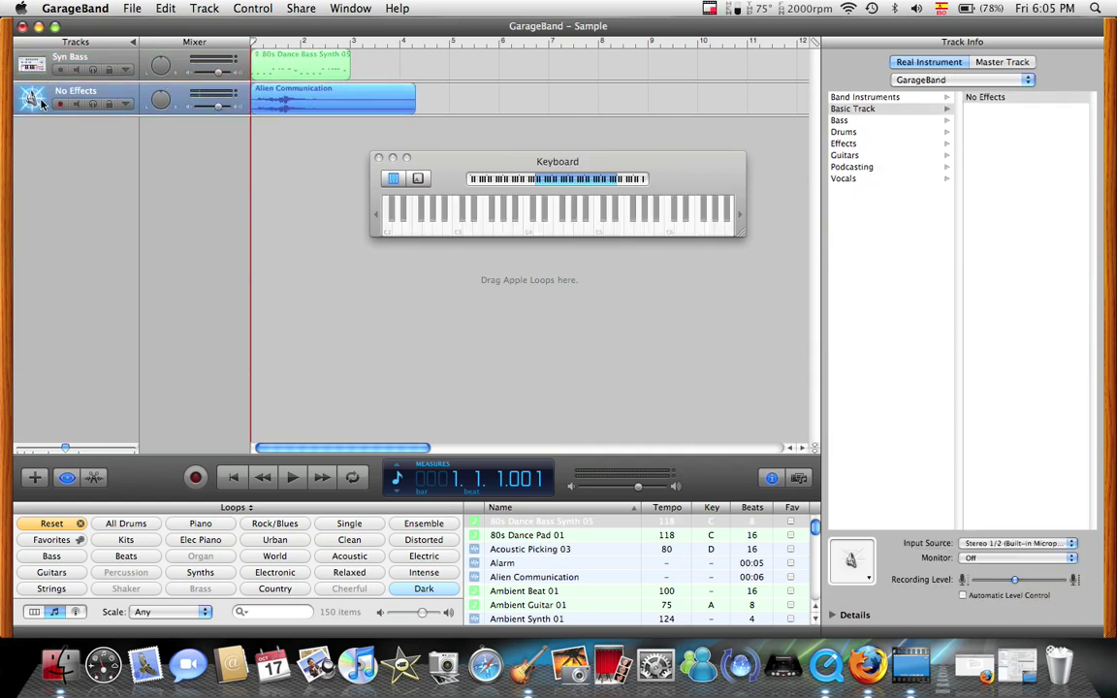
left_click(290, 478)
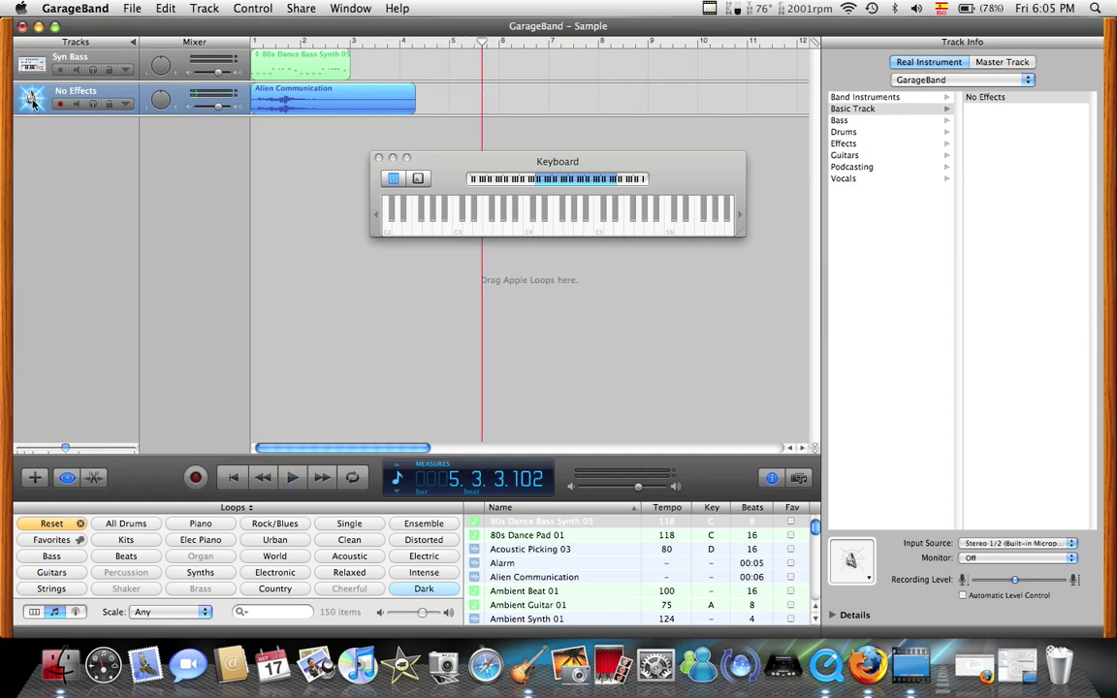
Audition the Metal and Heavy Blues guitar presets on Alien Communication's track, settling on Eighties Pop.
left_click(861, 156)
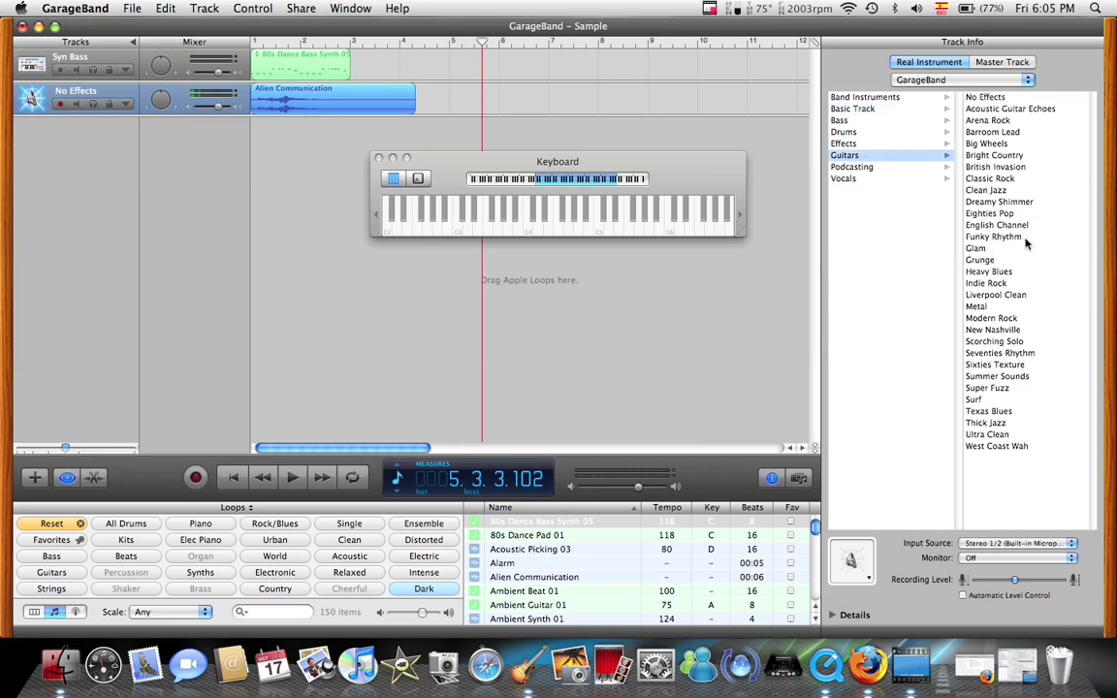
left_click(987, 306)
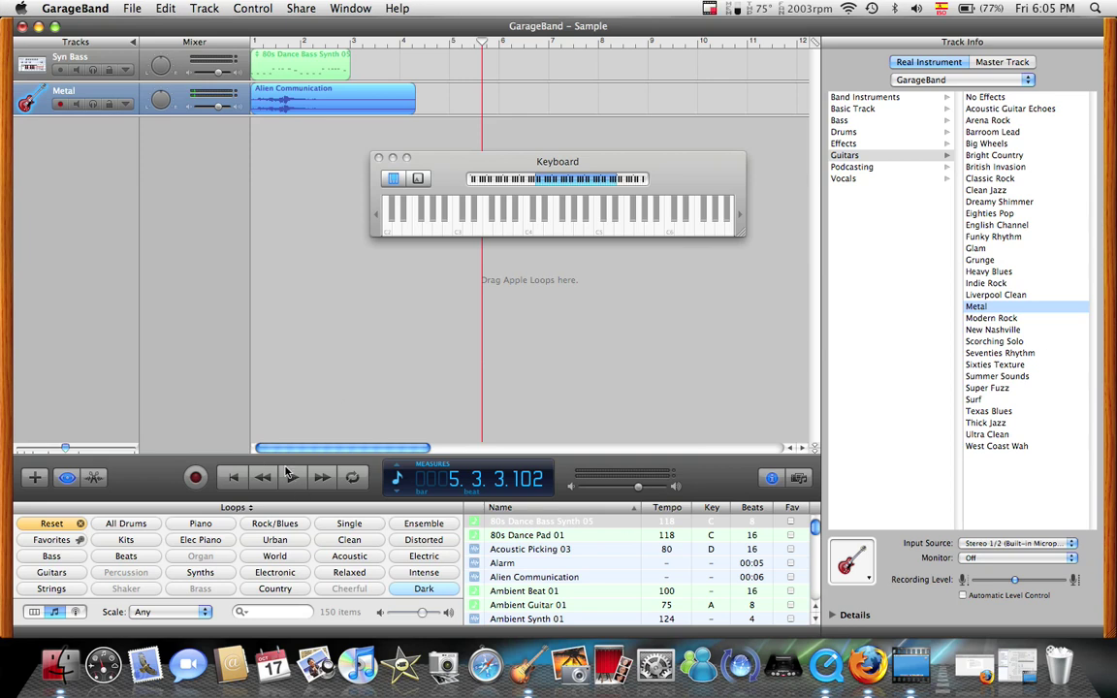
left_click(234, 477)
left_click(294, 479)
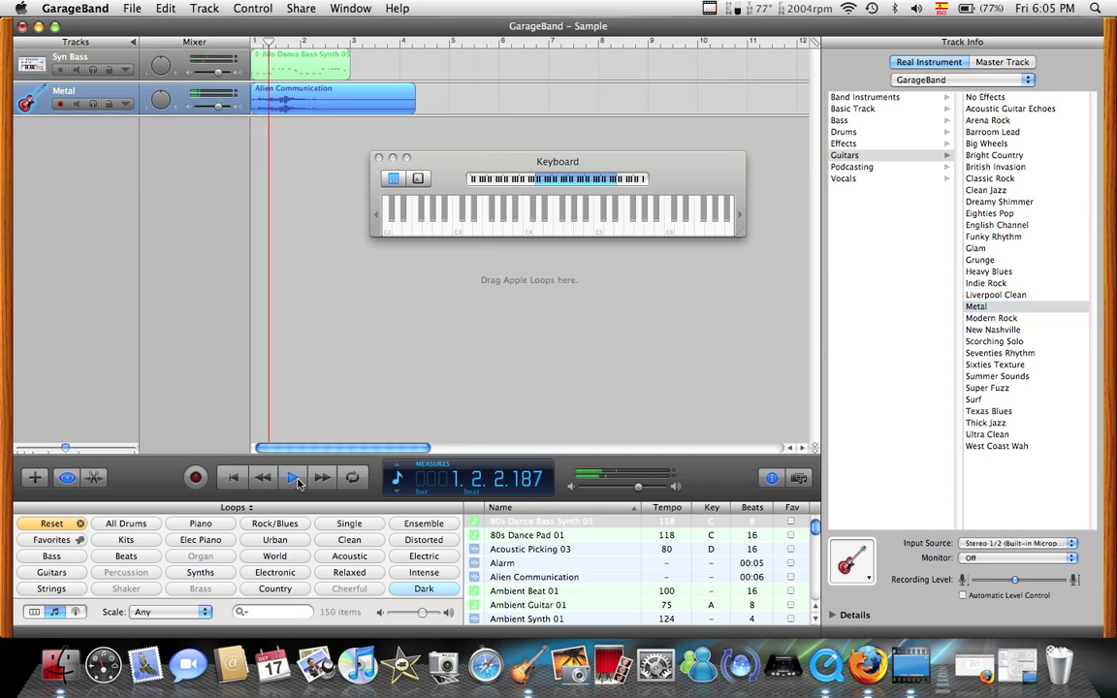
left_click(989, 271)
left_click(999, 212)
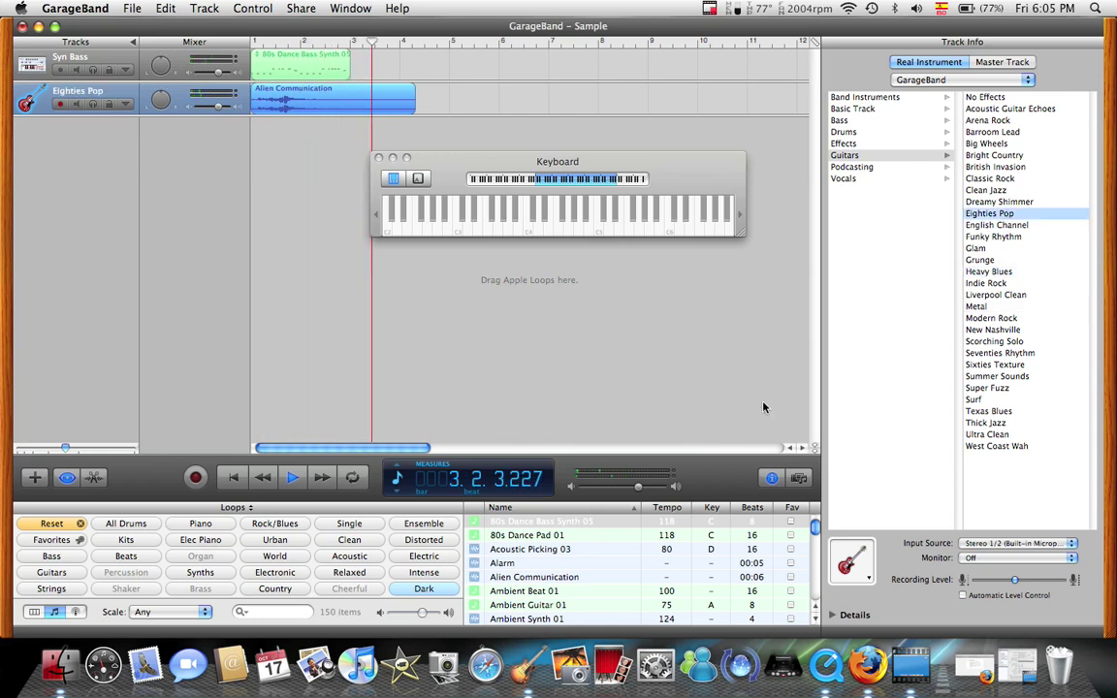
left_click(292, 478)
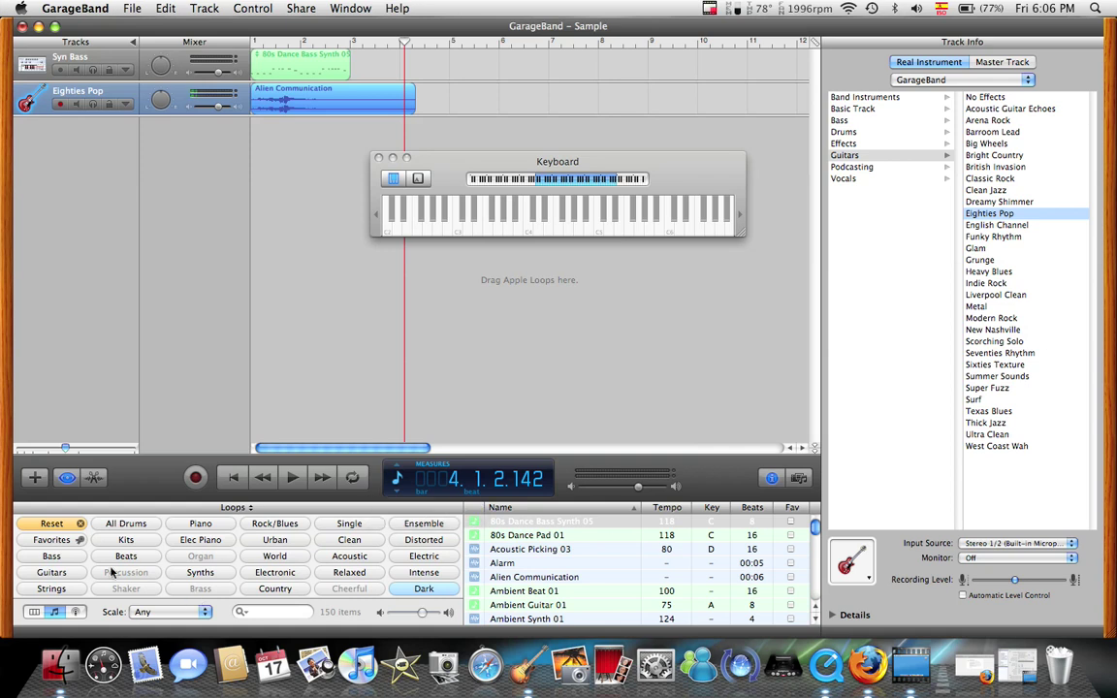
Browse Sound Effects > Ambience and preview Concrete Jungle.
left_click(76, 612)
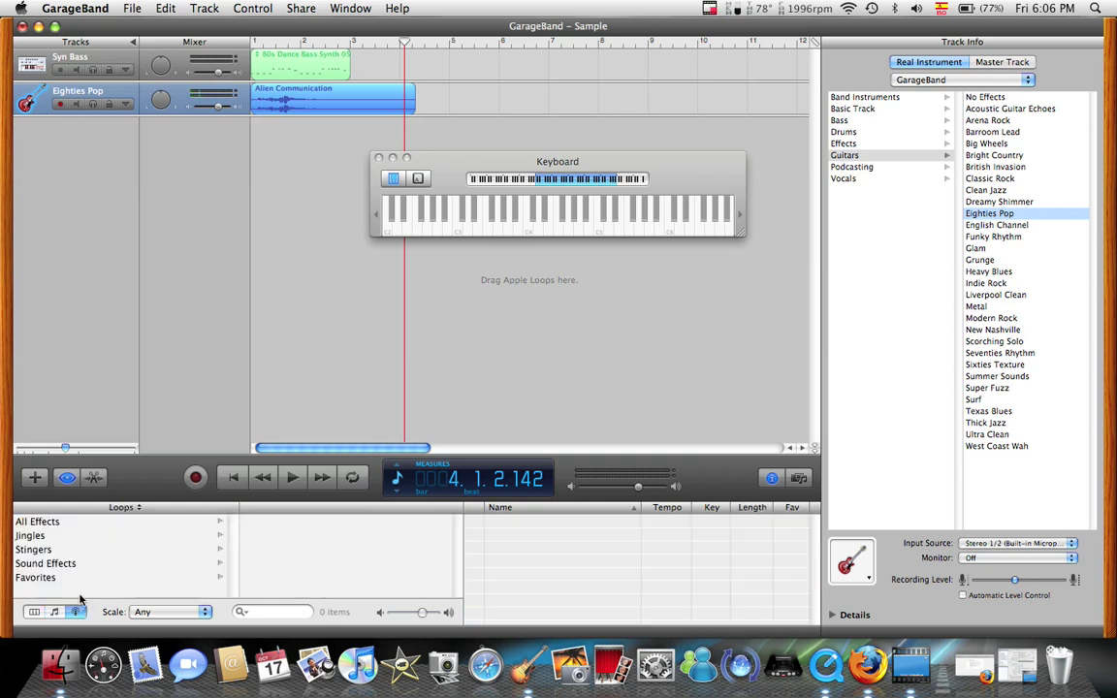
left_click(95, 562)
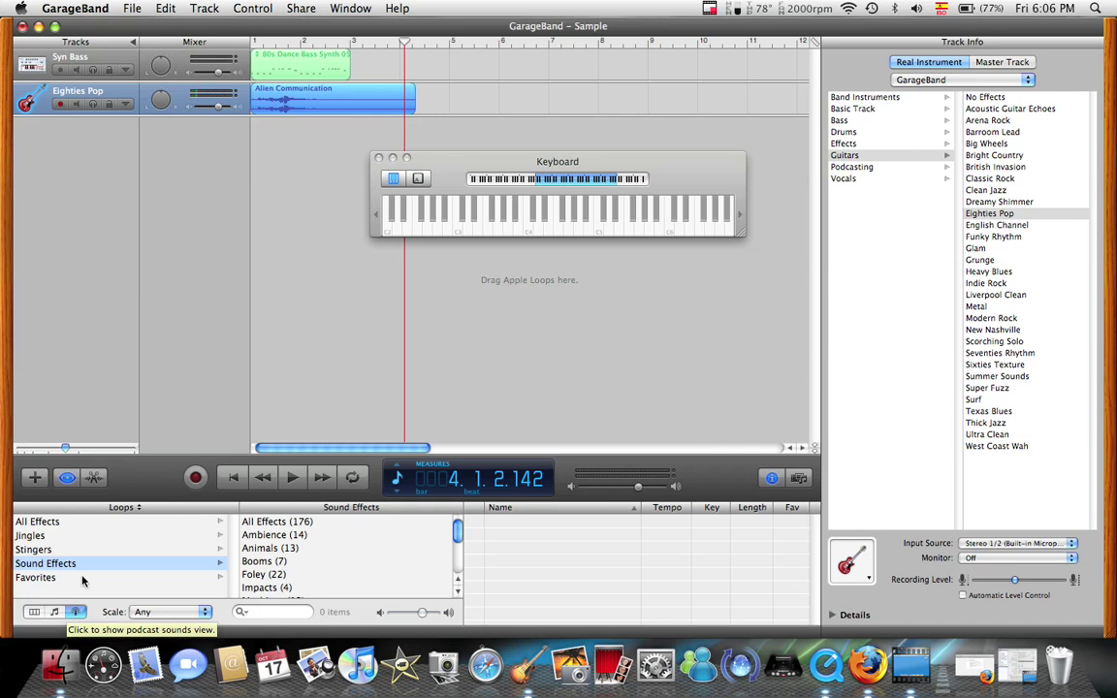
left_click(82, 577)
left_click(89, 564)
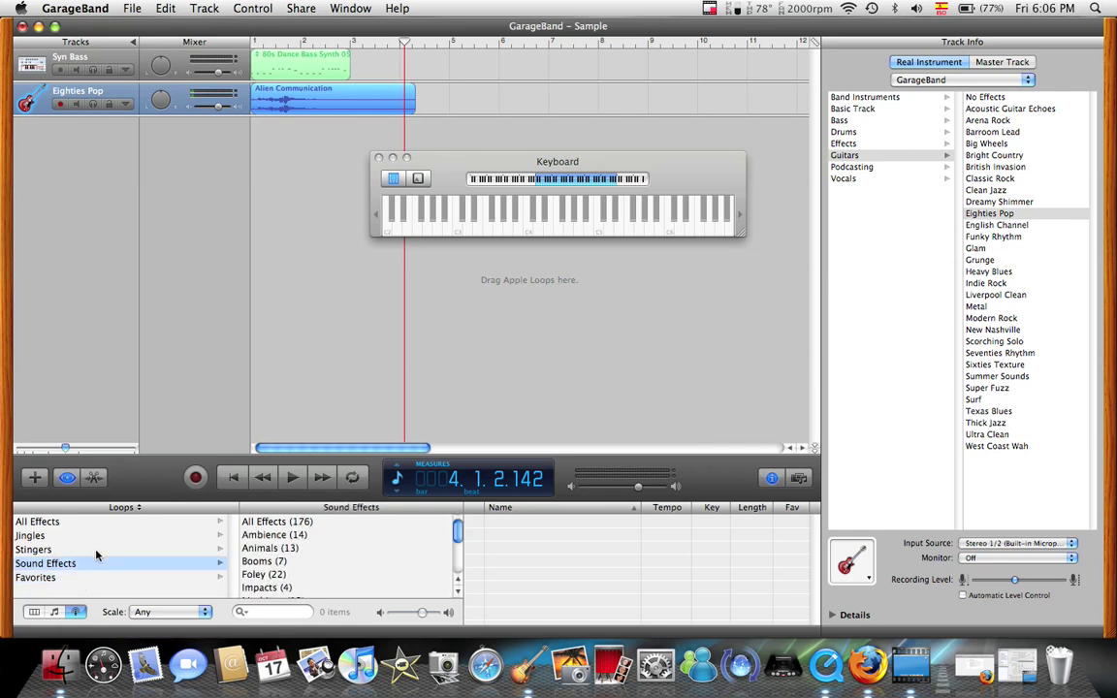
left_click(297, 536)
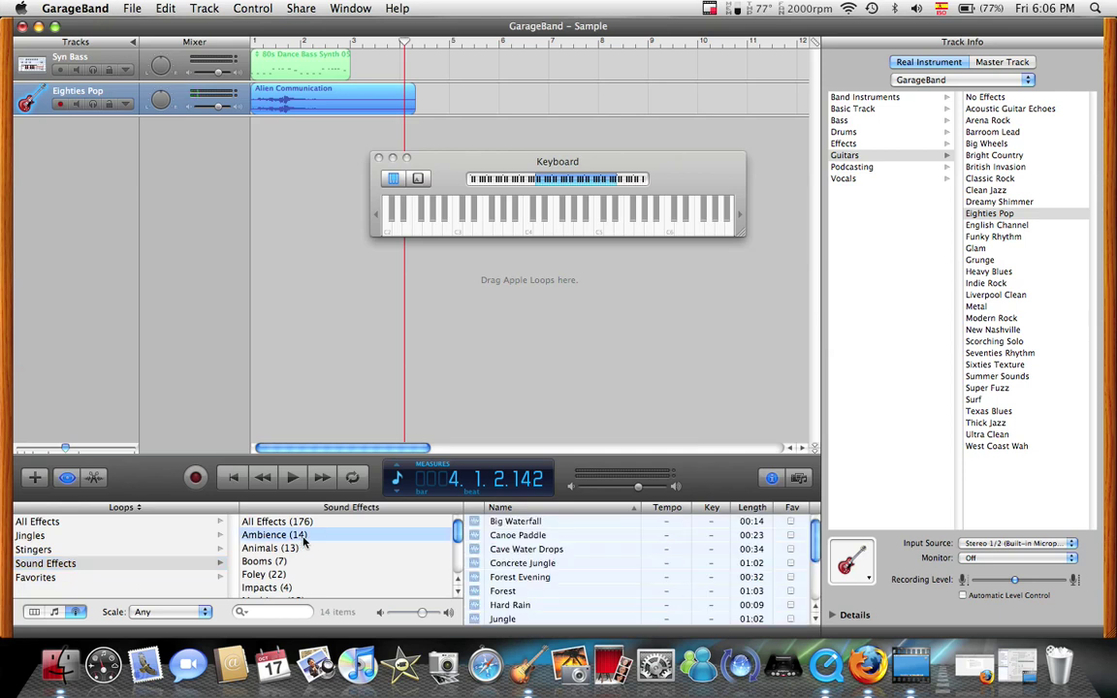
left_click(552, 566)
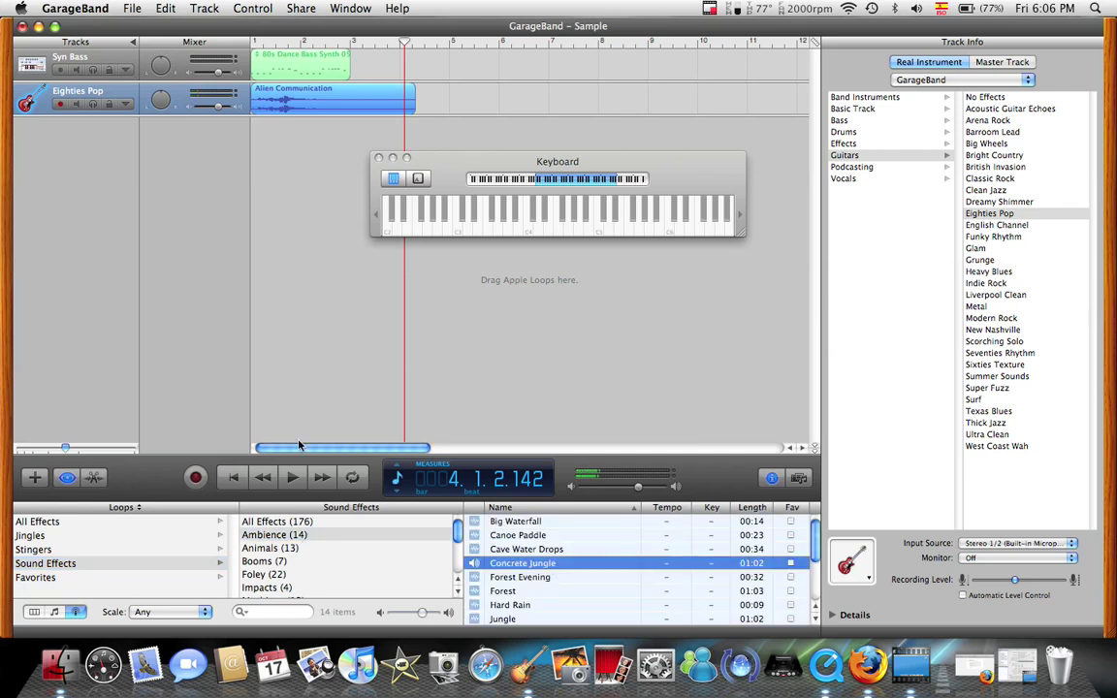
Add another Real Instrument track through Track > New Track.
left_click(197, 9)
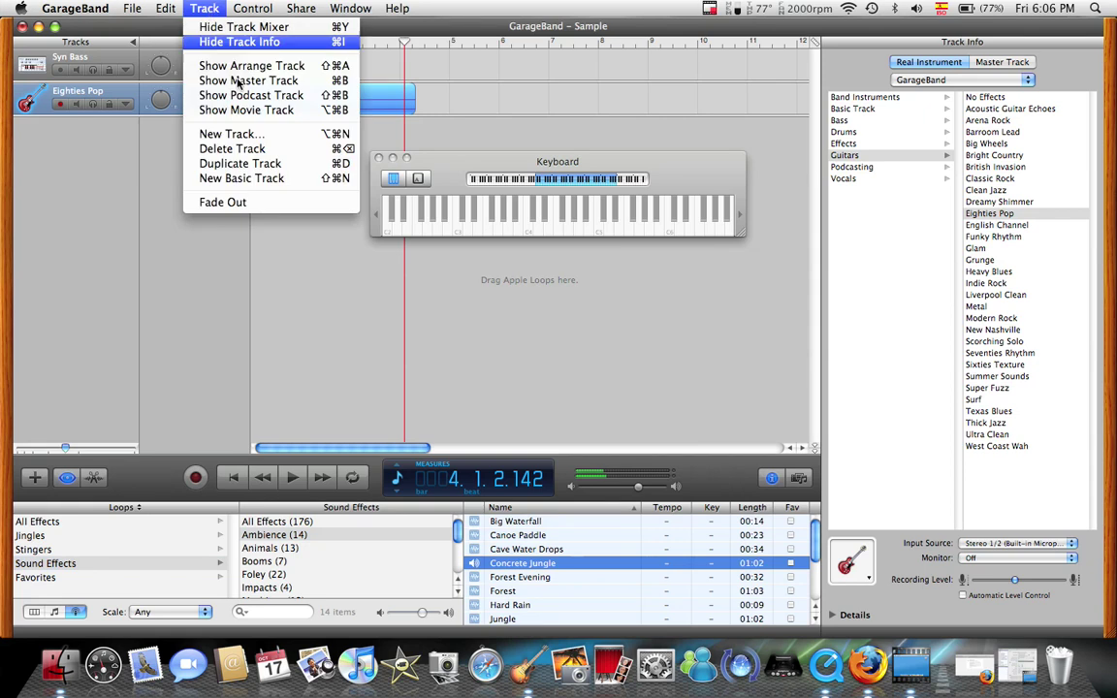
left_click(235, 133)
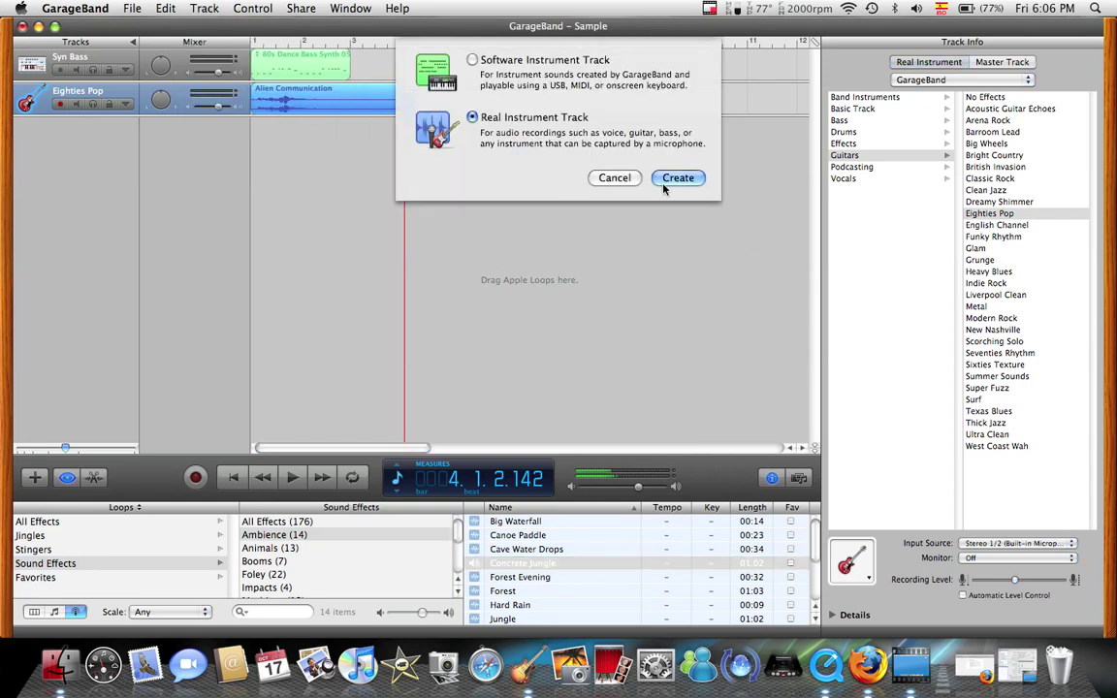
left_click(666, 184)
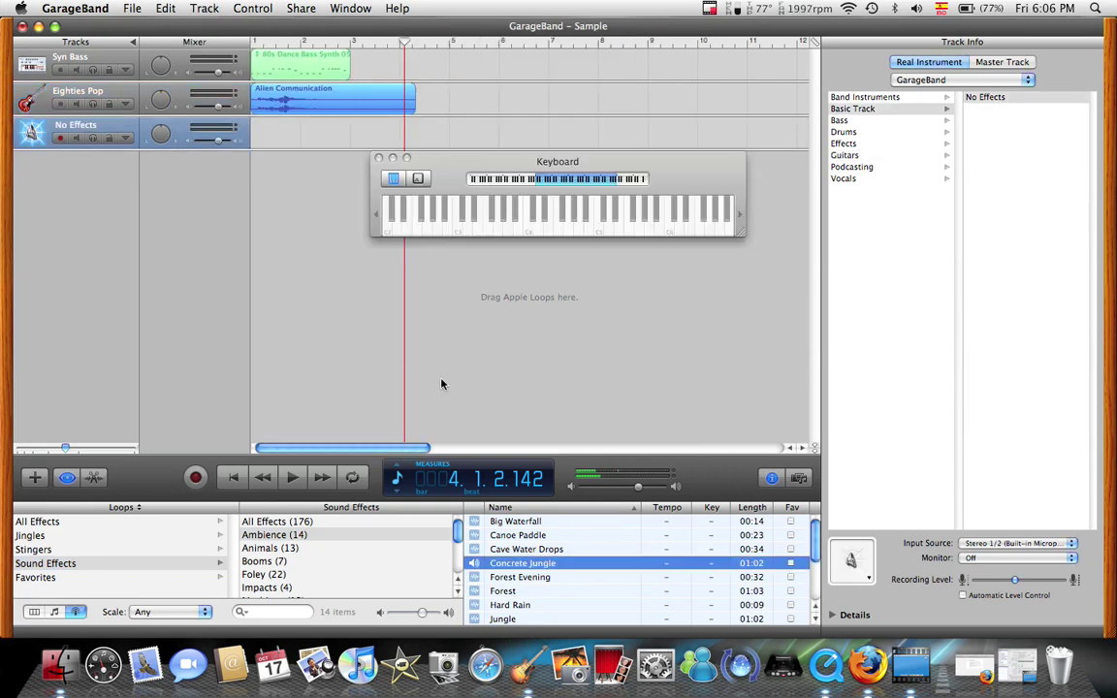
Place Concrete Jungle on the new track at bar 3 and close the keyboard window.
left_click(524, 576)
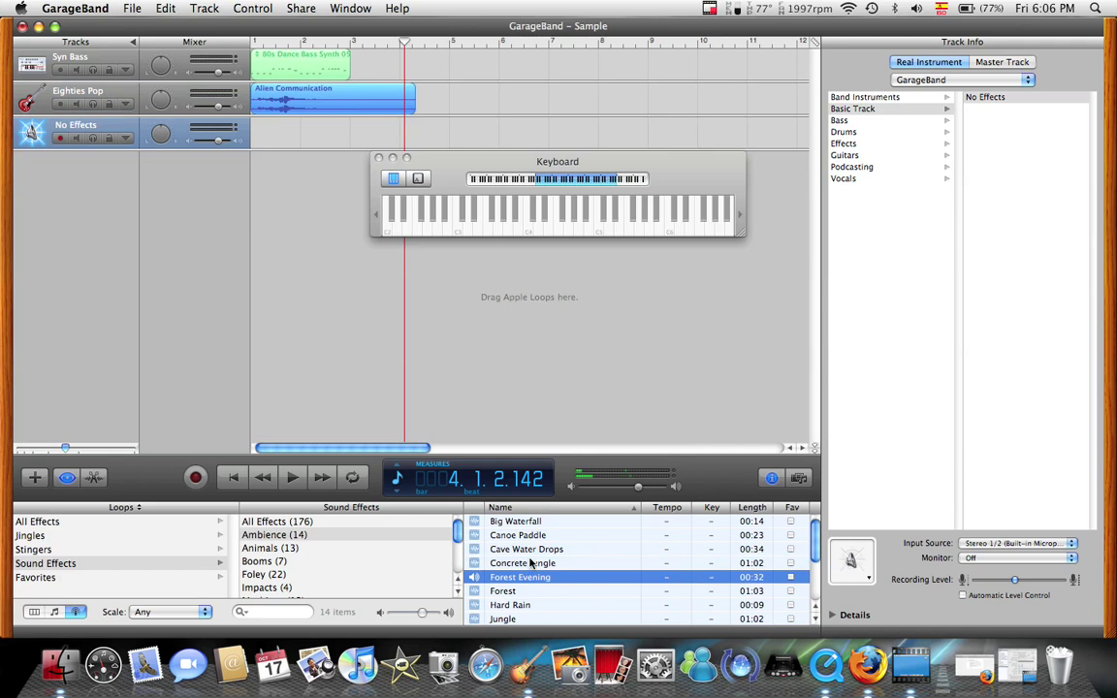
left_click_drag(530, 564, 363, 136)
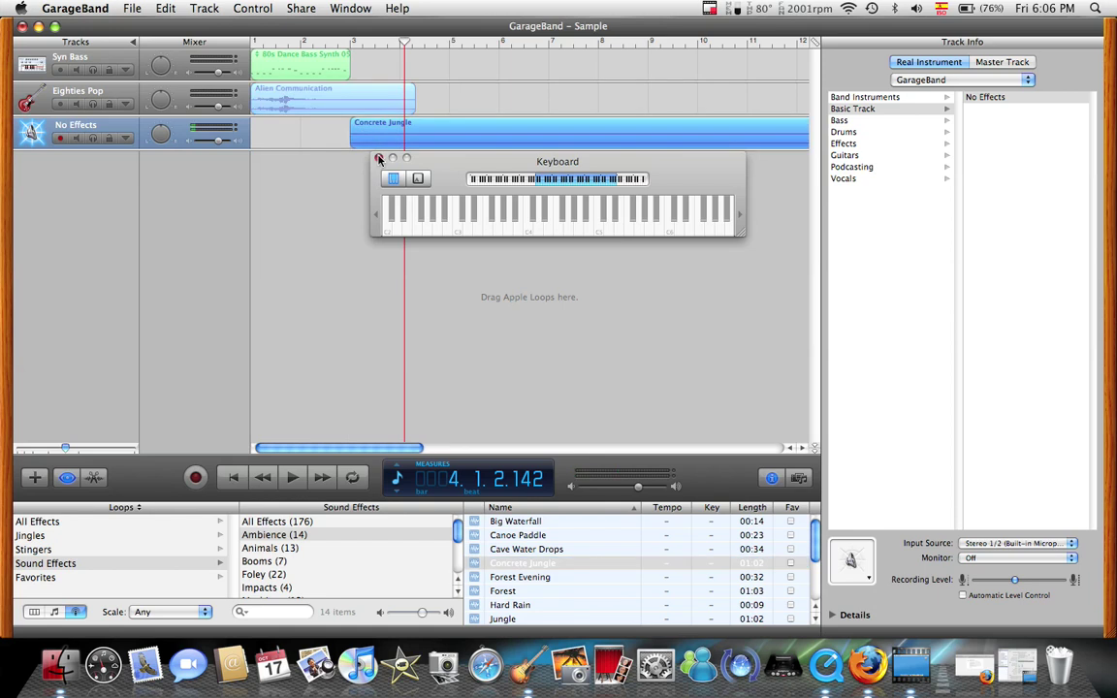
left_click(379, 159)
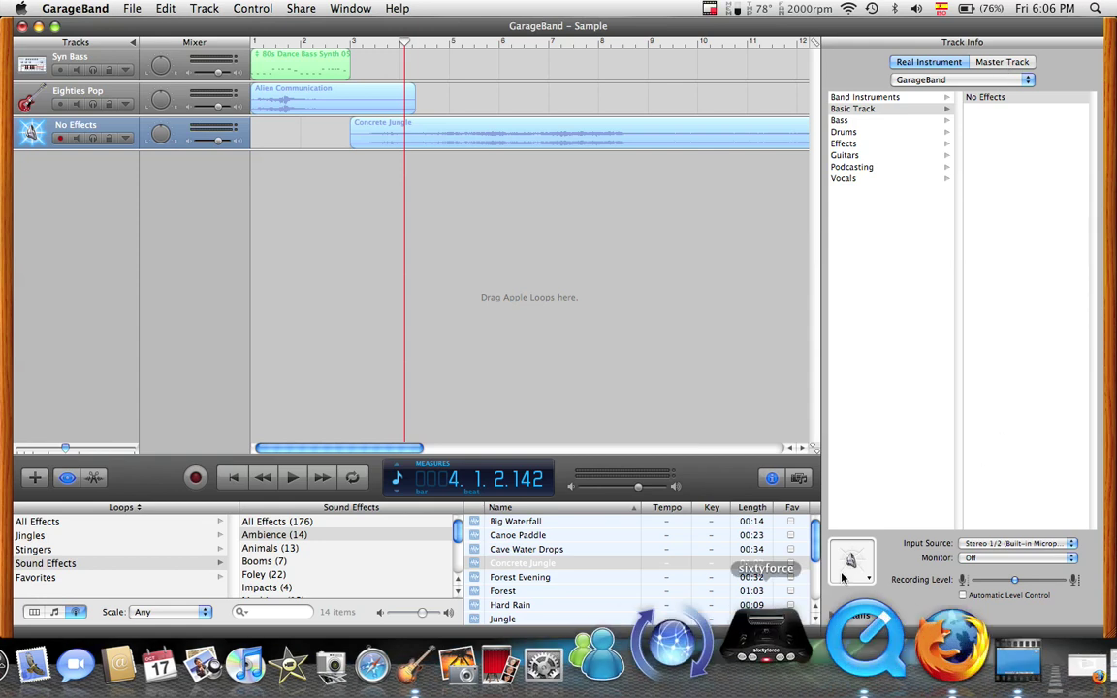
Import the iTunes song Pressure onto Eighties Pop after Alien Communication, then rewind.
left_click(799, 480)
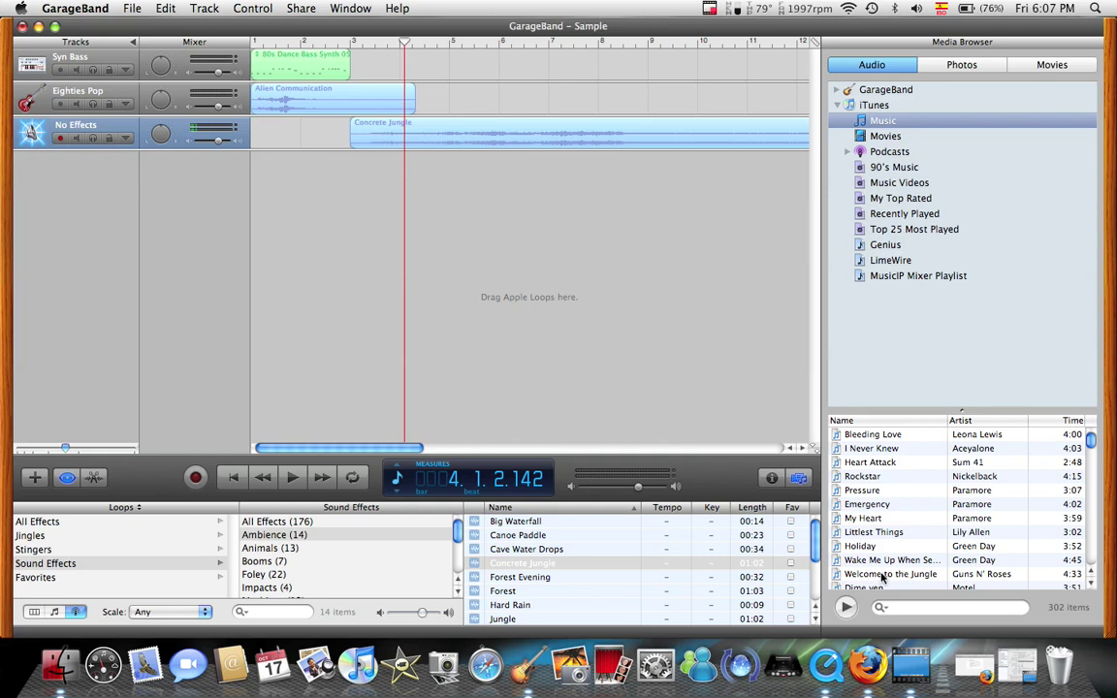
left_click_drag(902, 576, 373, 80)
left_click(38, 73)
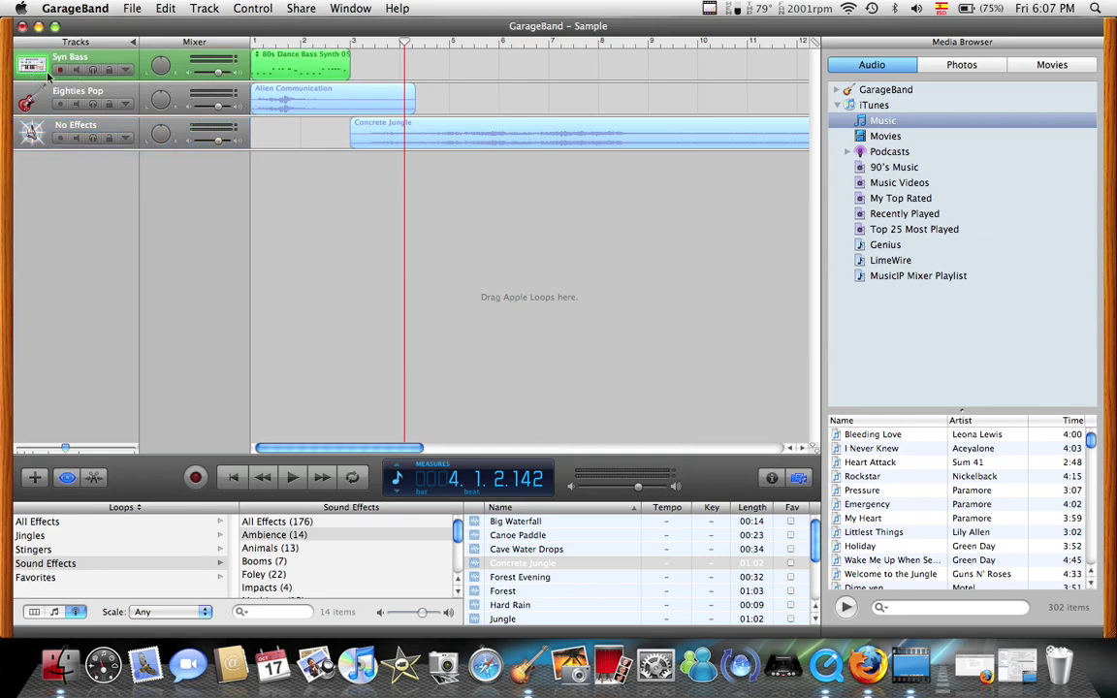
left_click(909, 560)
left_click(892, 574)
left_click(873, 435)
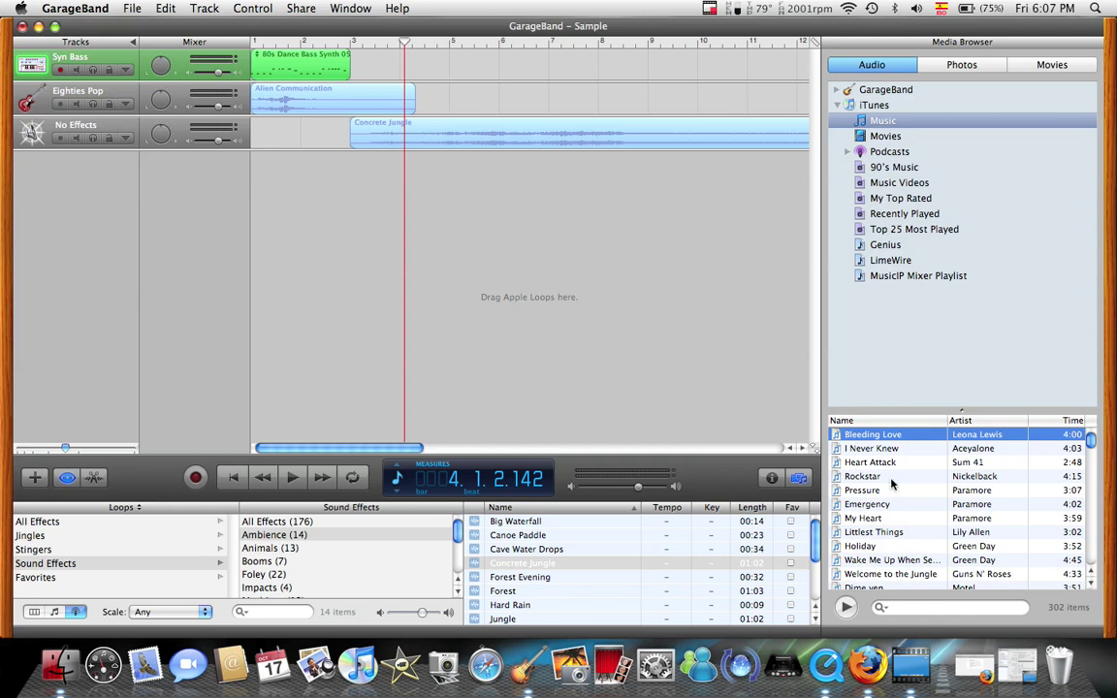
left_click_drag(918, 574, 335, 61)
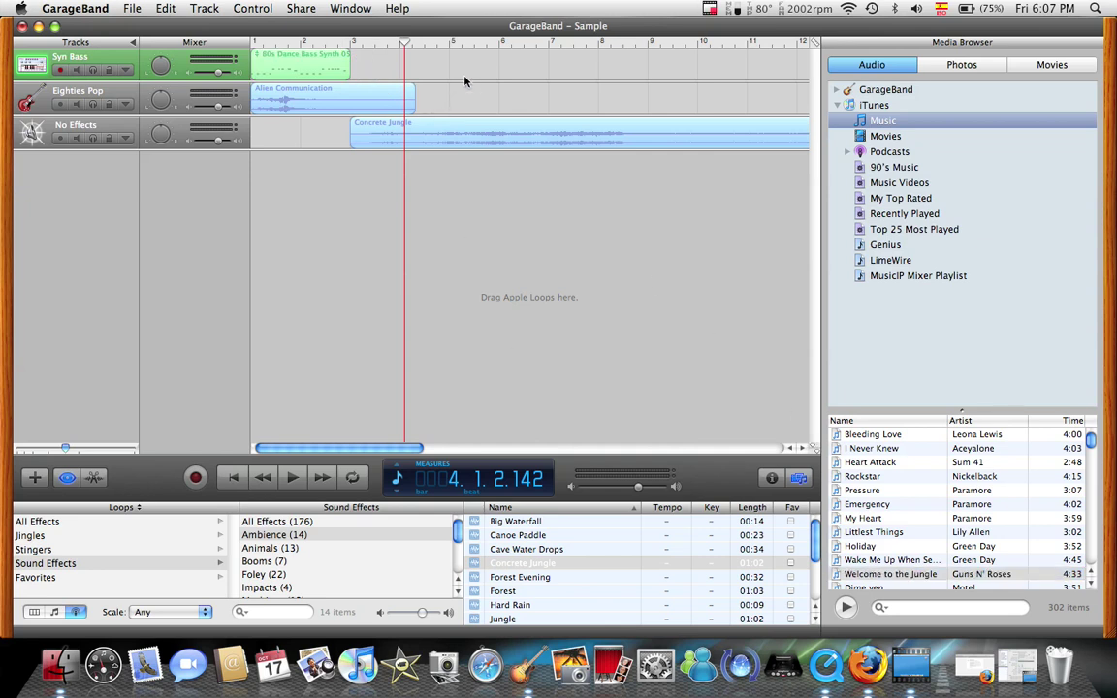
left_click_drag(862, 490, 384, 86)
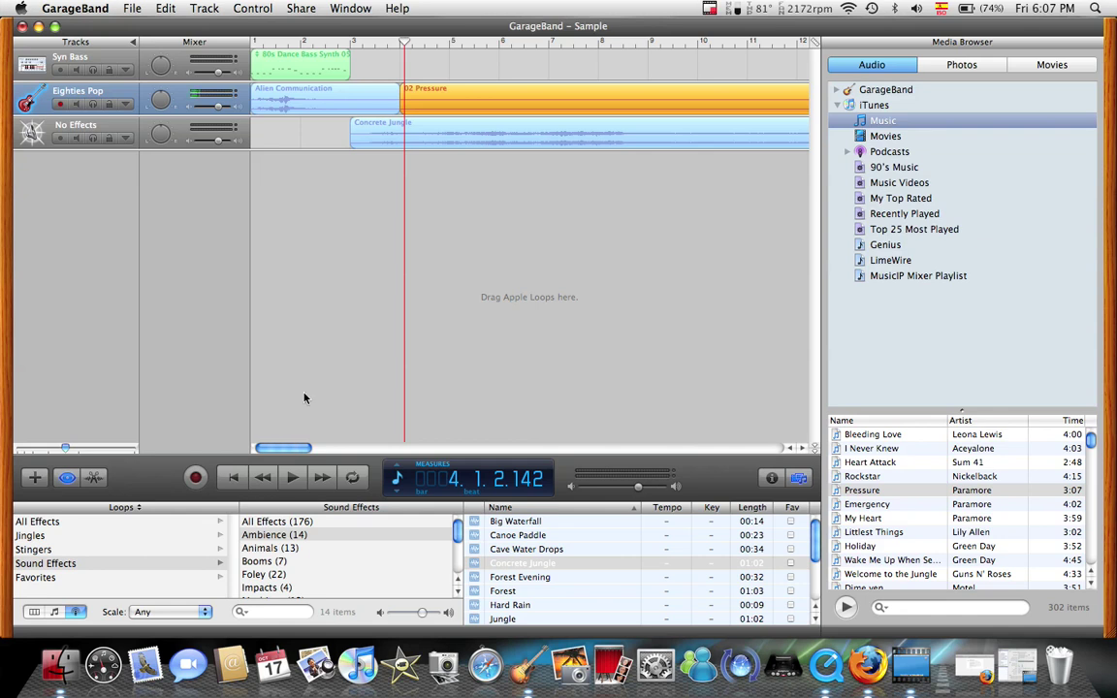
left_click(233, 479)
left_click(293, 479)
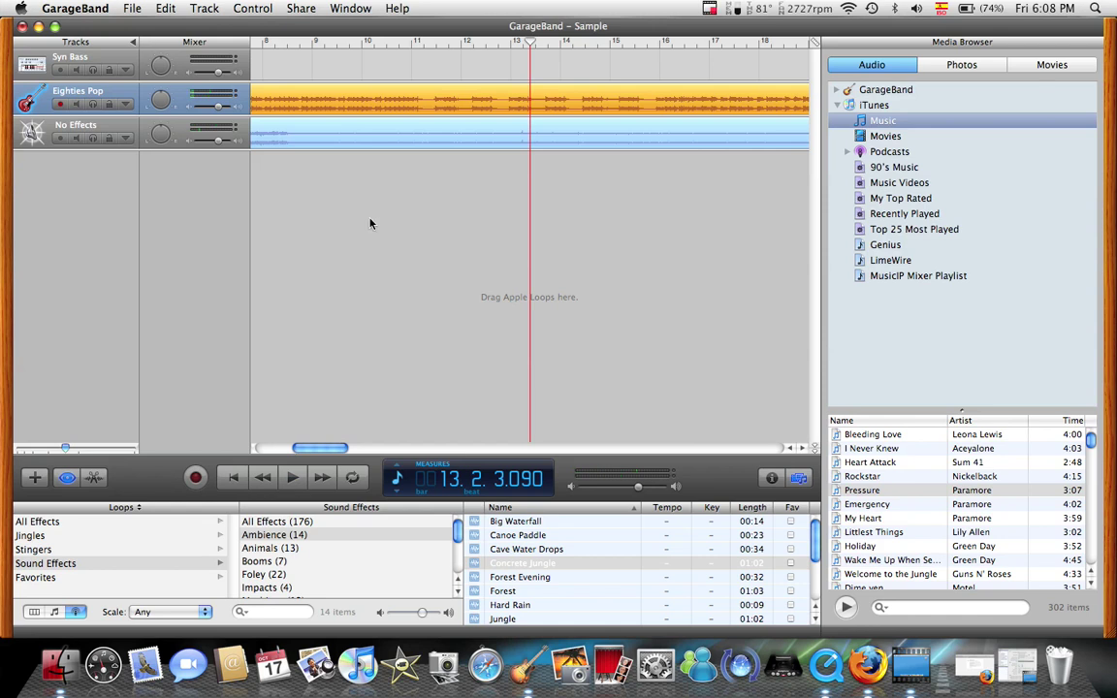
left_click(451, 75)
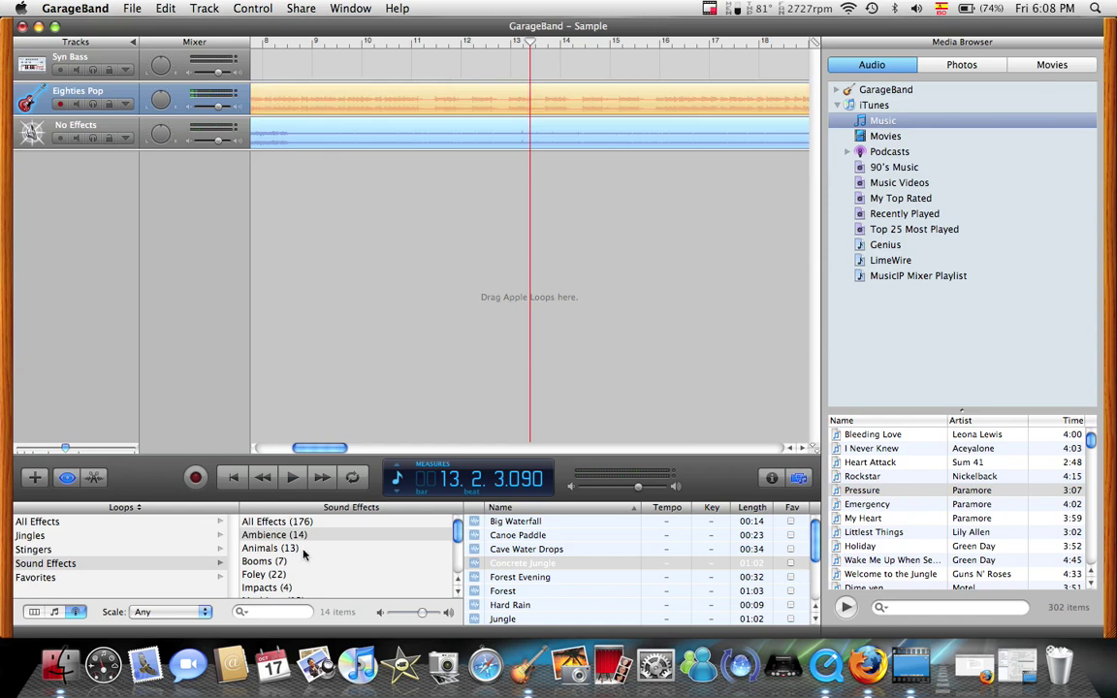
left_click_drag(322, 451, 155, 441)
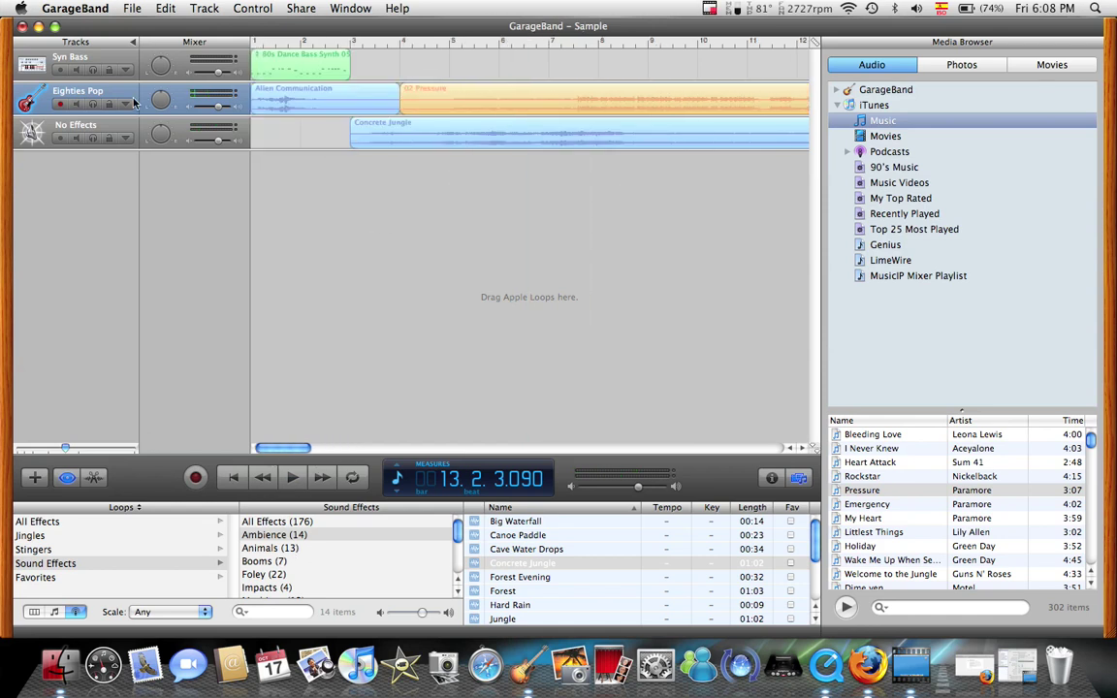
left_click(202, 8)
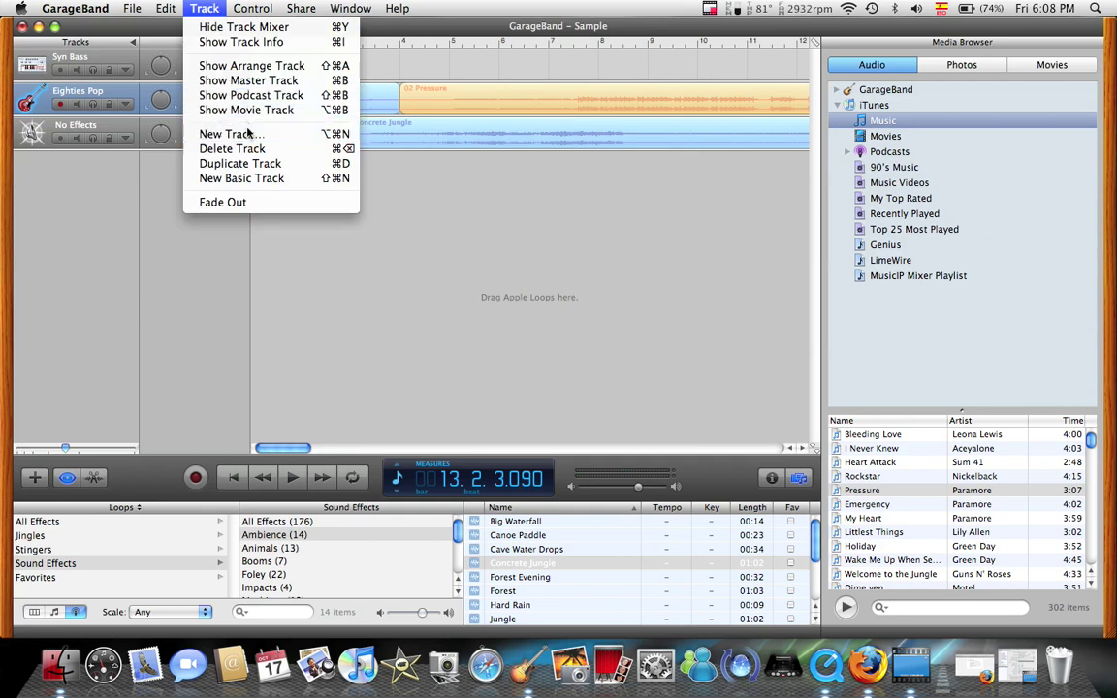
Add a fourth Real Instrument track with the Helium Breath vocal preset and start recording.
left_click(215, 133)
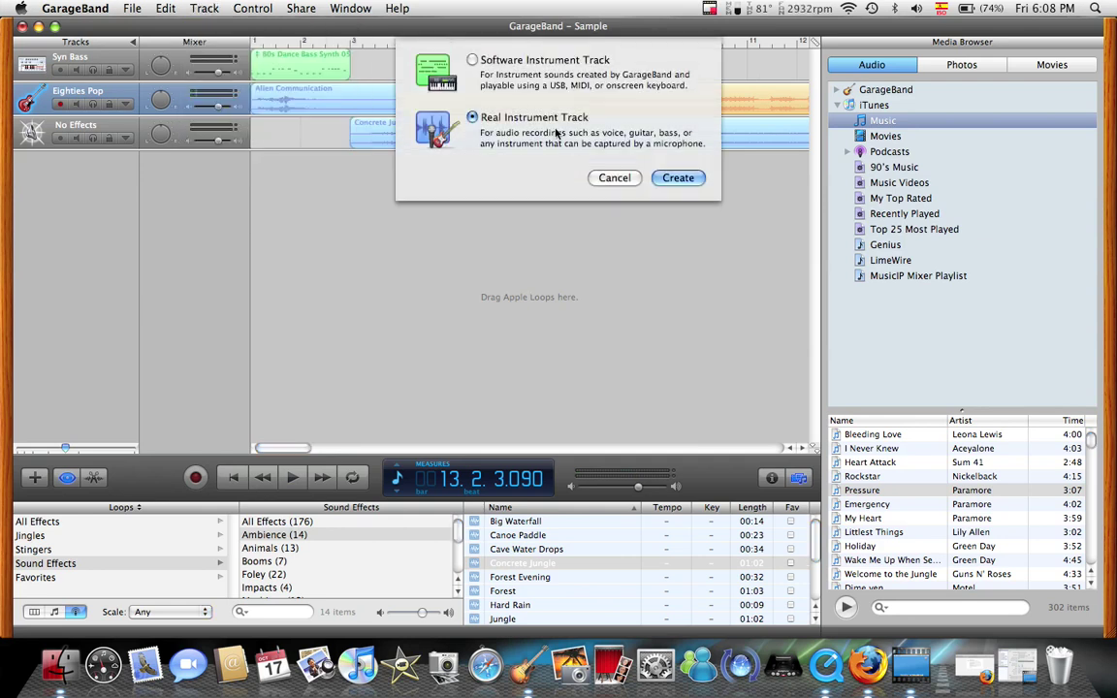
left_click(678, 178)
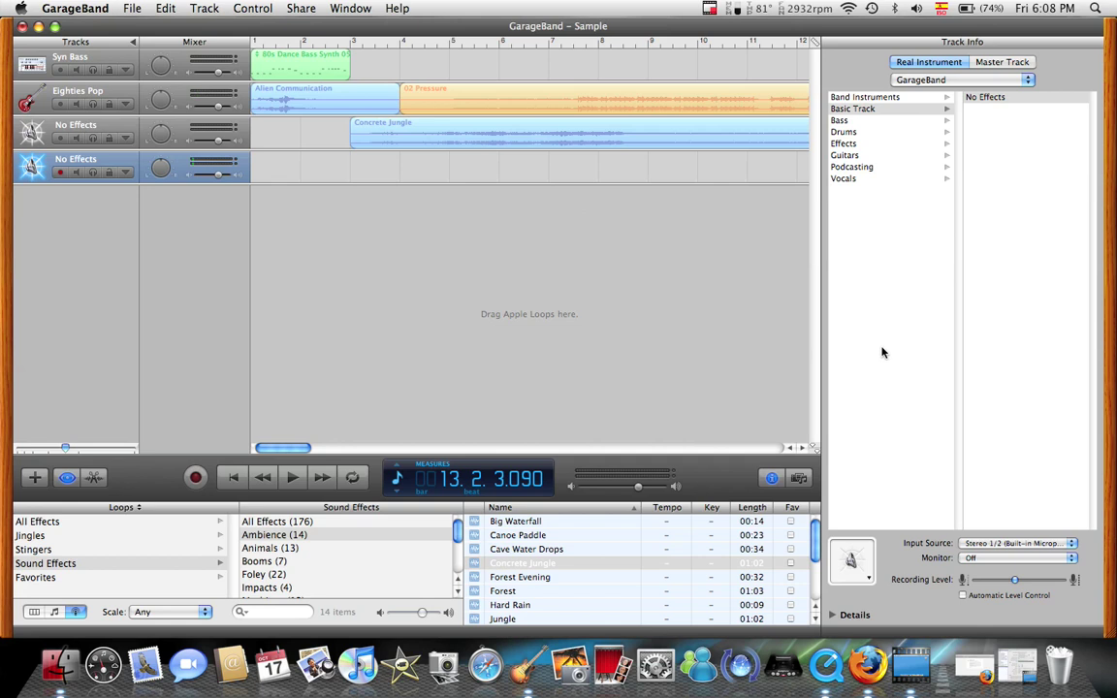
left_click(862, 180)
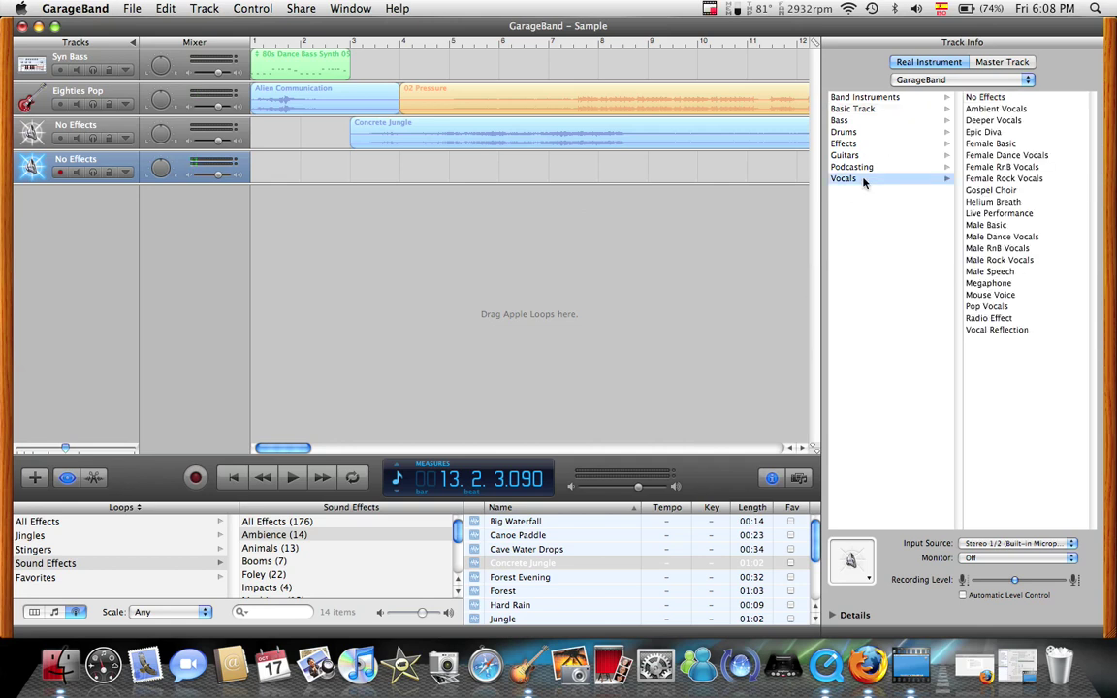
left_click(987, 98)
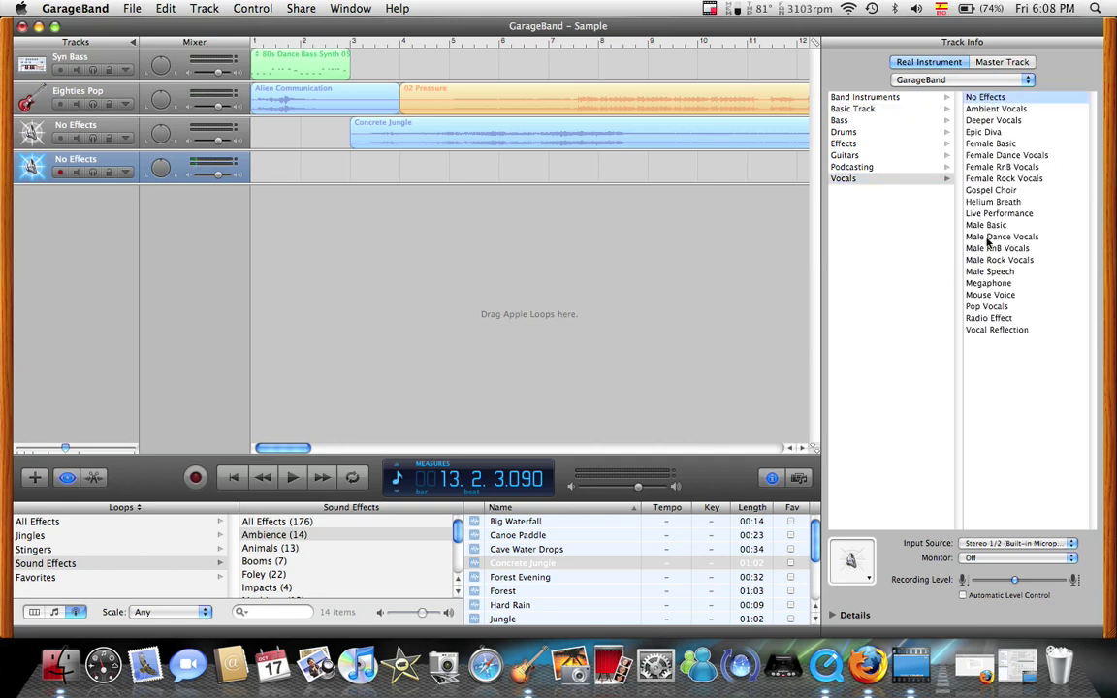
left_click(1004, 203)
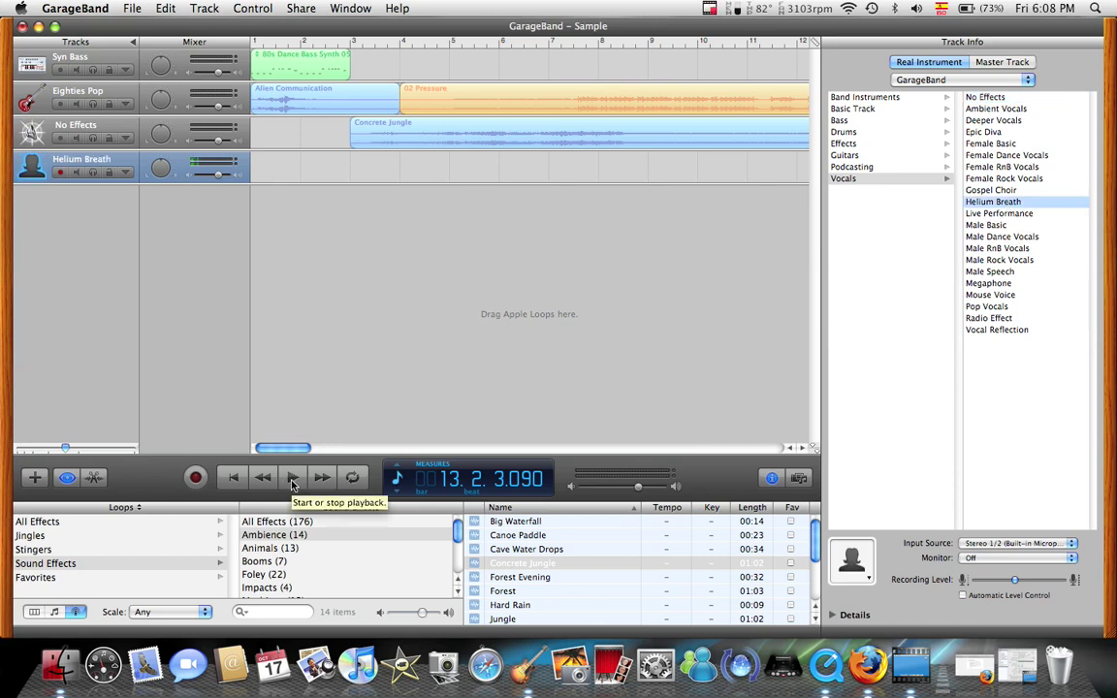
left_click(195, 478)
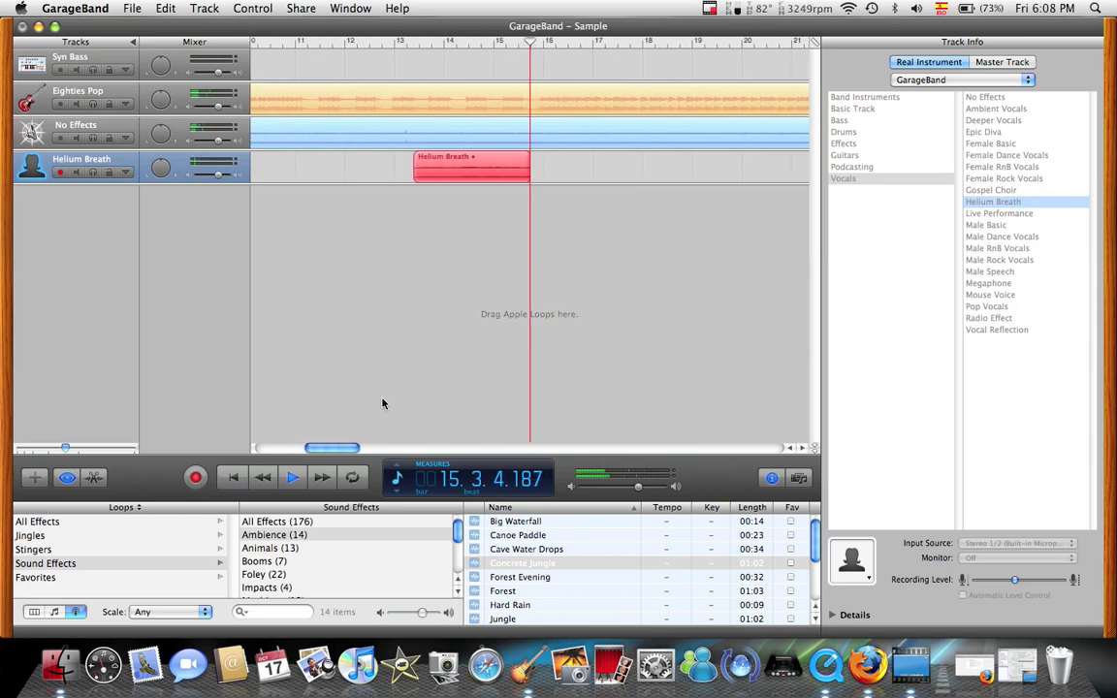
Stop the Helium Breath recording and play it back from bar 13.
left_click(294, 479)
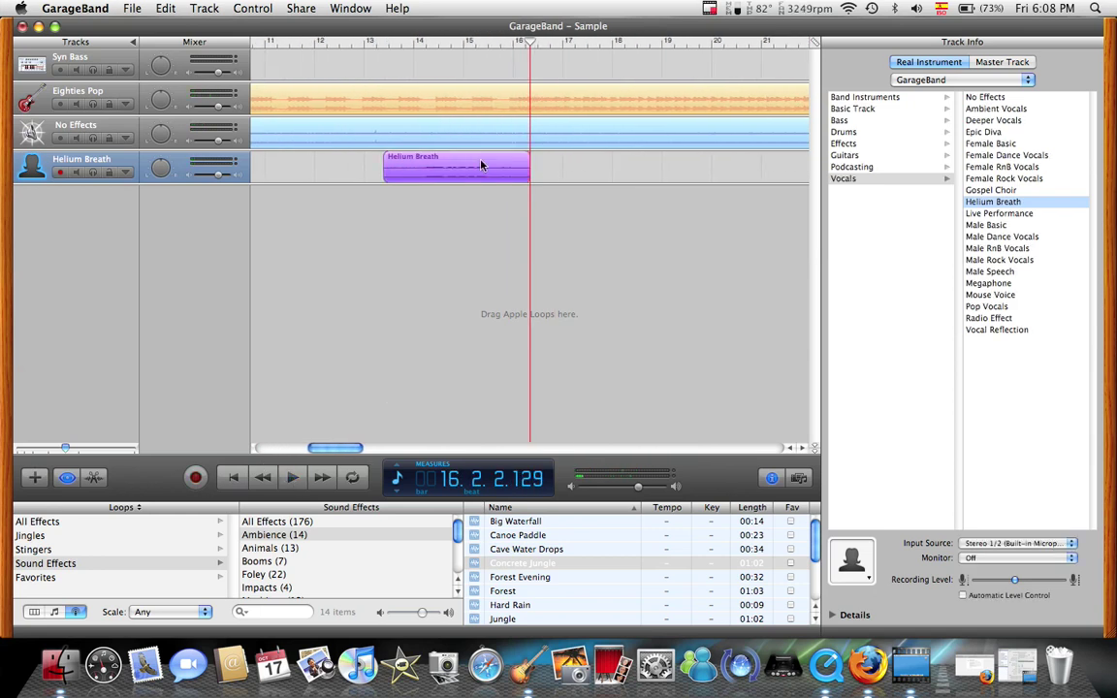
left_click(368, 45)
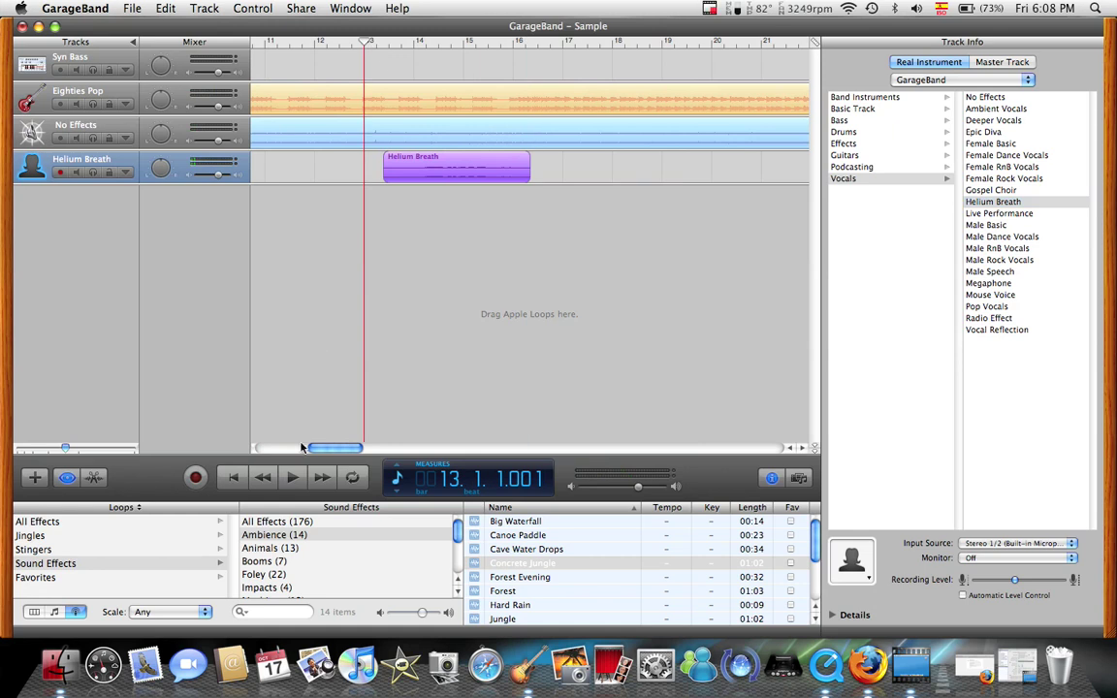
left_click(294, 478)
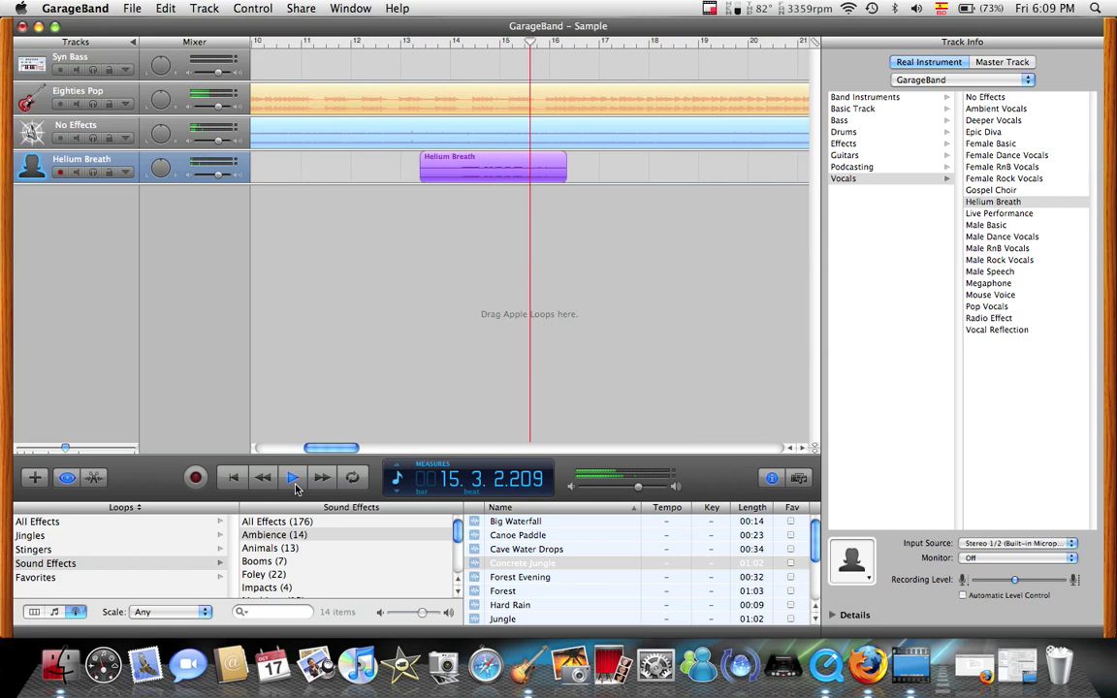
left_click(294, 480)
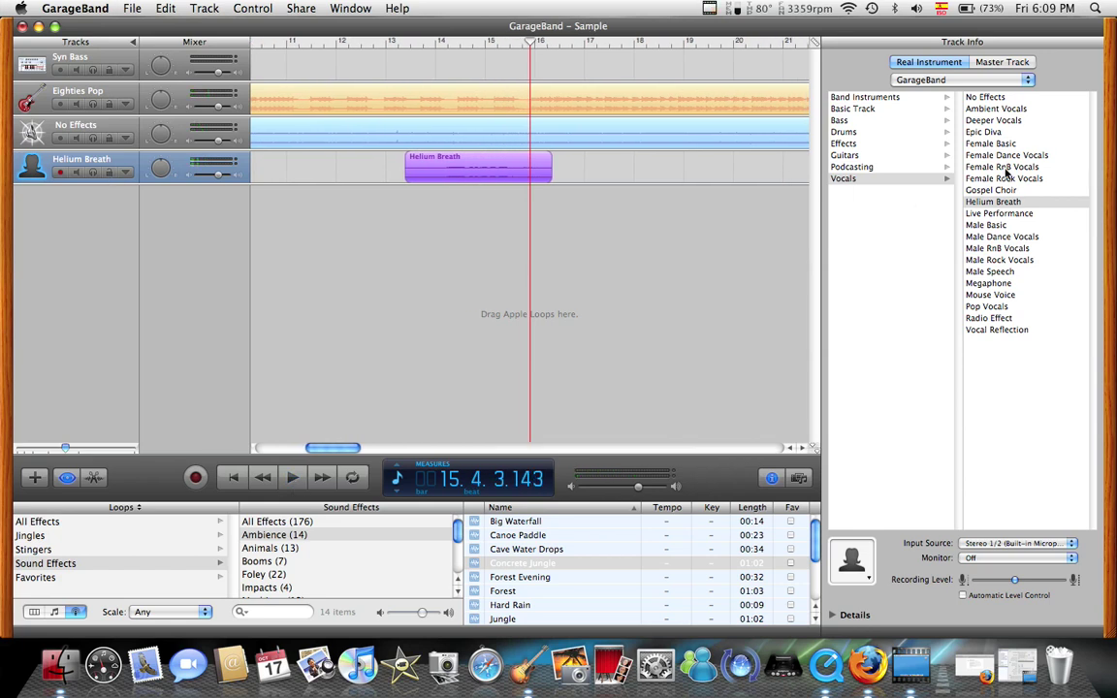
Switch the vocal track to the Megaphone preset and play from measure 13.
left_click(986, 284)
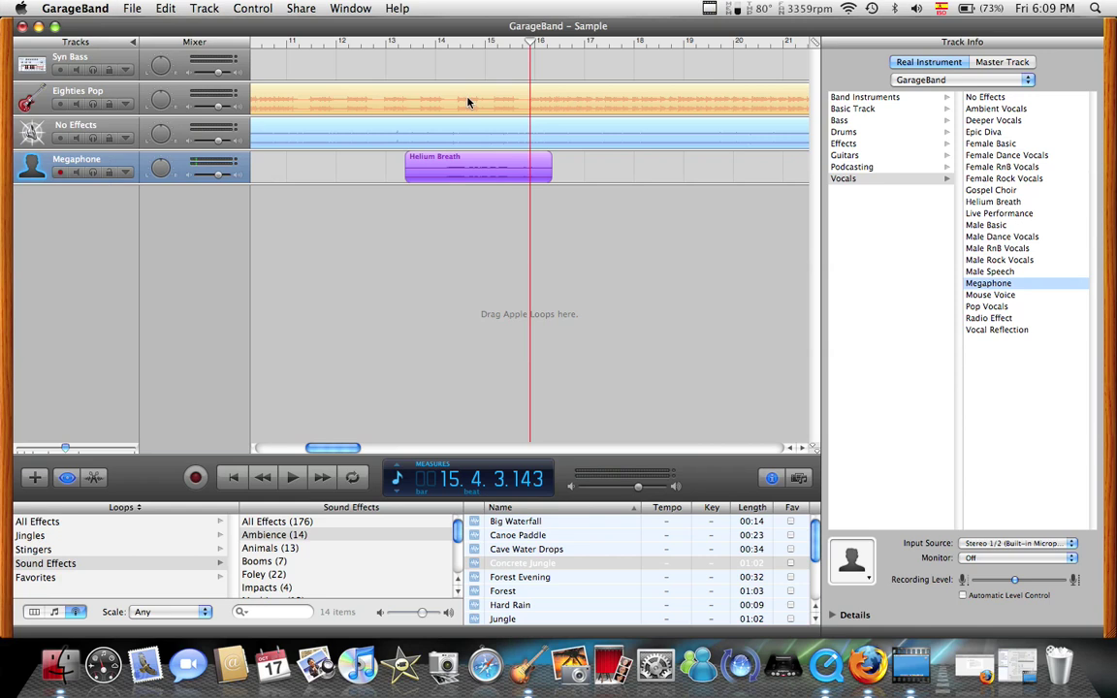
left_click(396, 46)
left_click(291, 477)
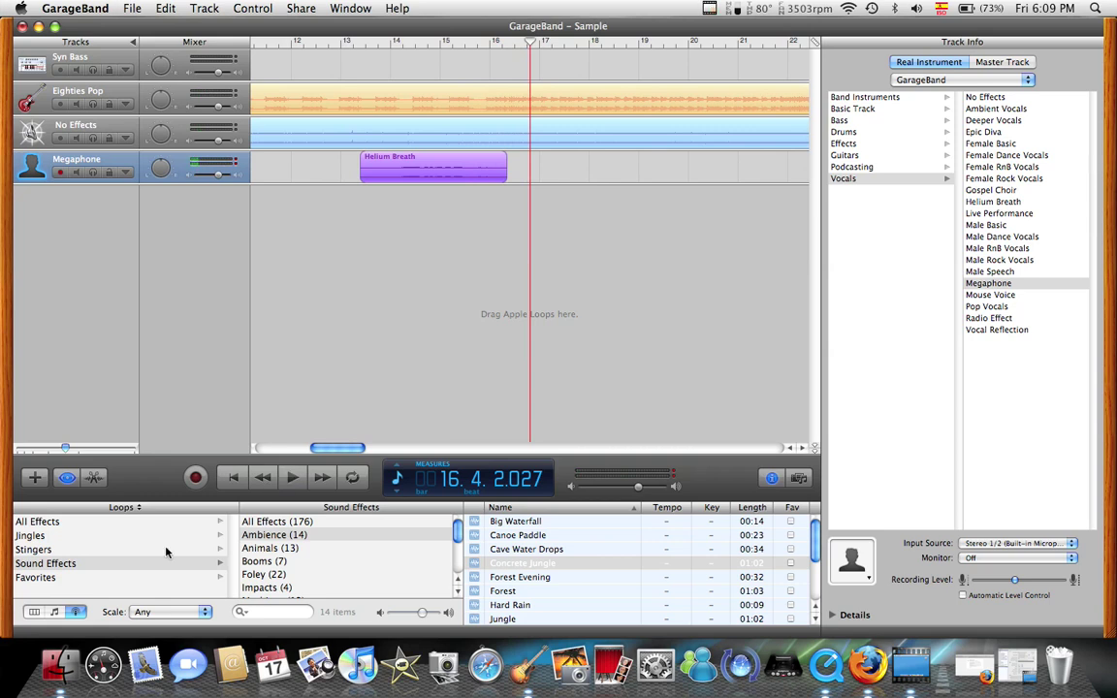
Trim the Eighties Pop region to end near measure 34 and review playback from measure 29.
scroll(606, 418, "right", 10)
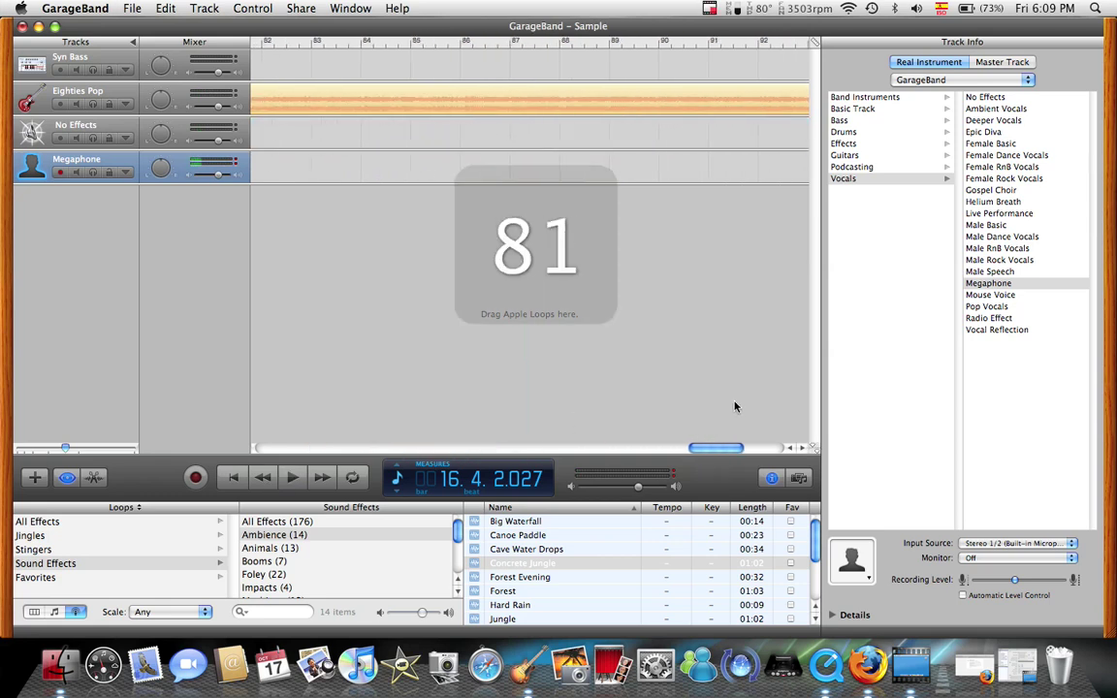
scroll(723, 360, "left", 20)
scroll(240, 414, "right", 15)
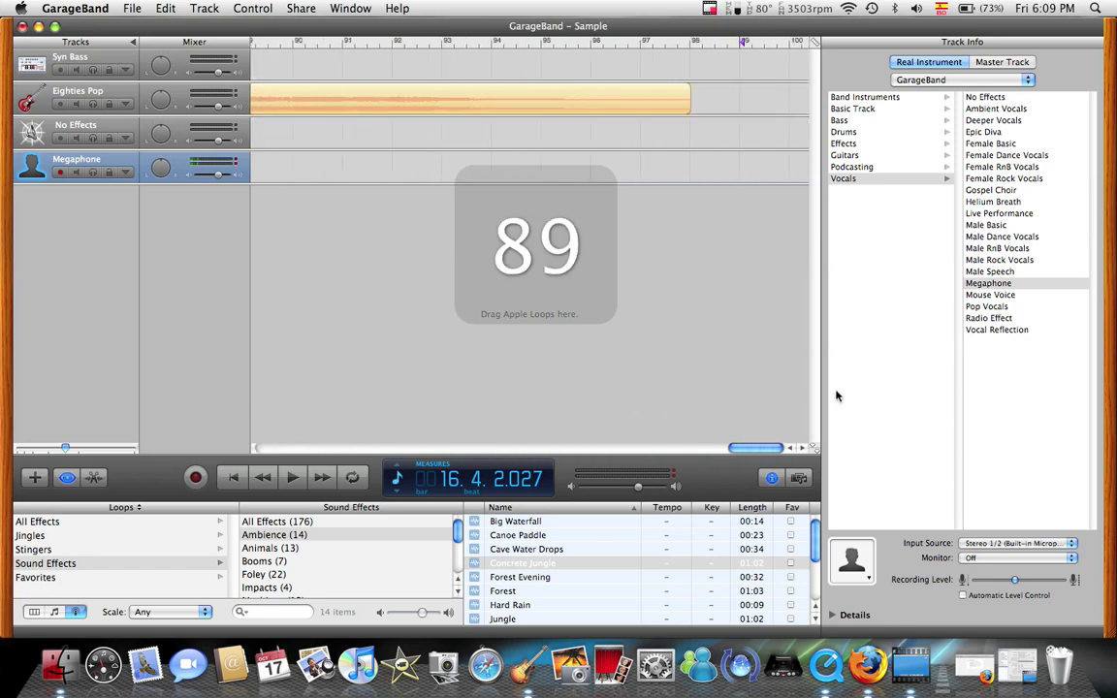
left_click(705, 104)
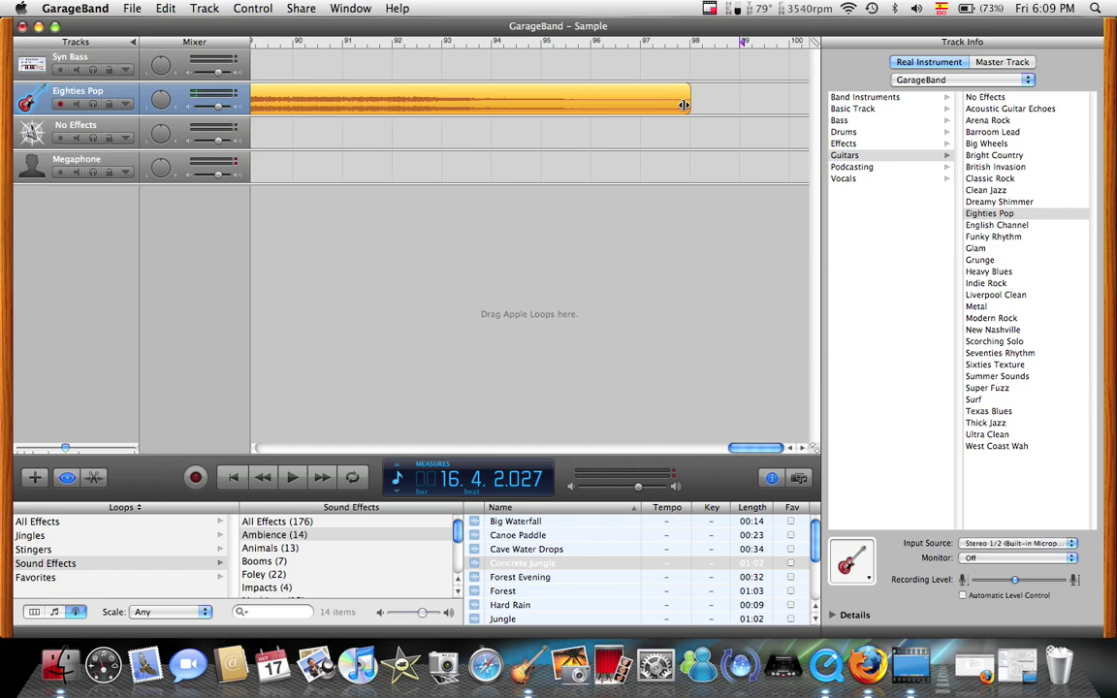
left_click_drag(683, 105, 600, 62)
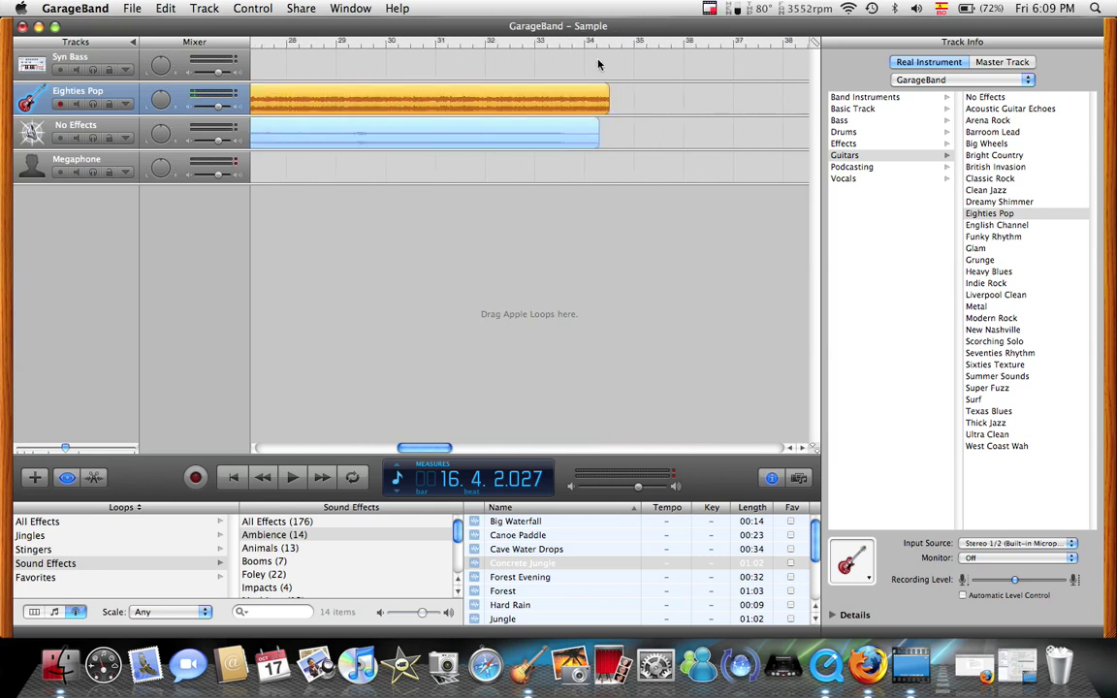
left_click(347, 48)
left_click(290, 478)
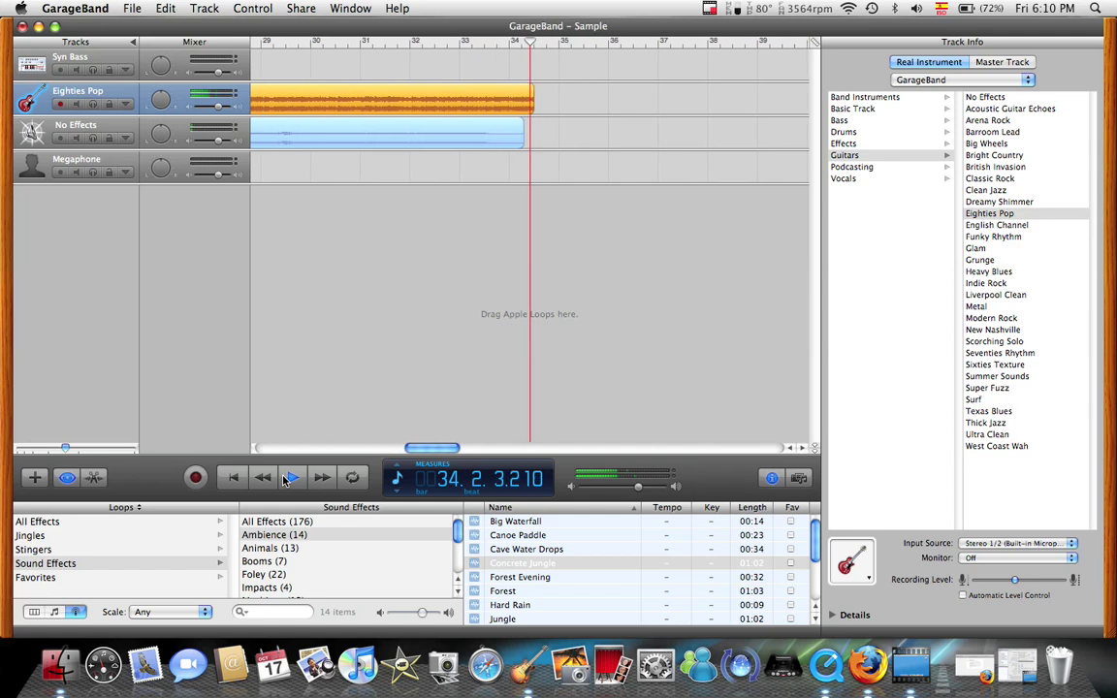
left_click(299, 477)
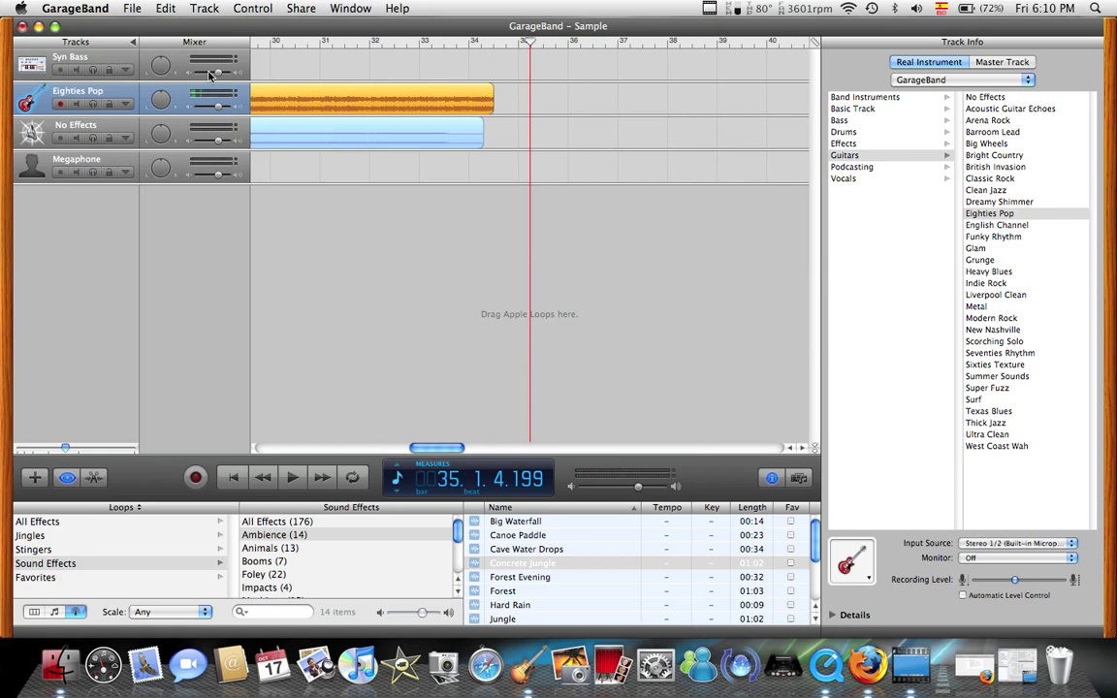
Export the song to disk using the MP3 Encoder at High Quality.
left_click(299, 9)
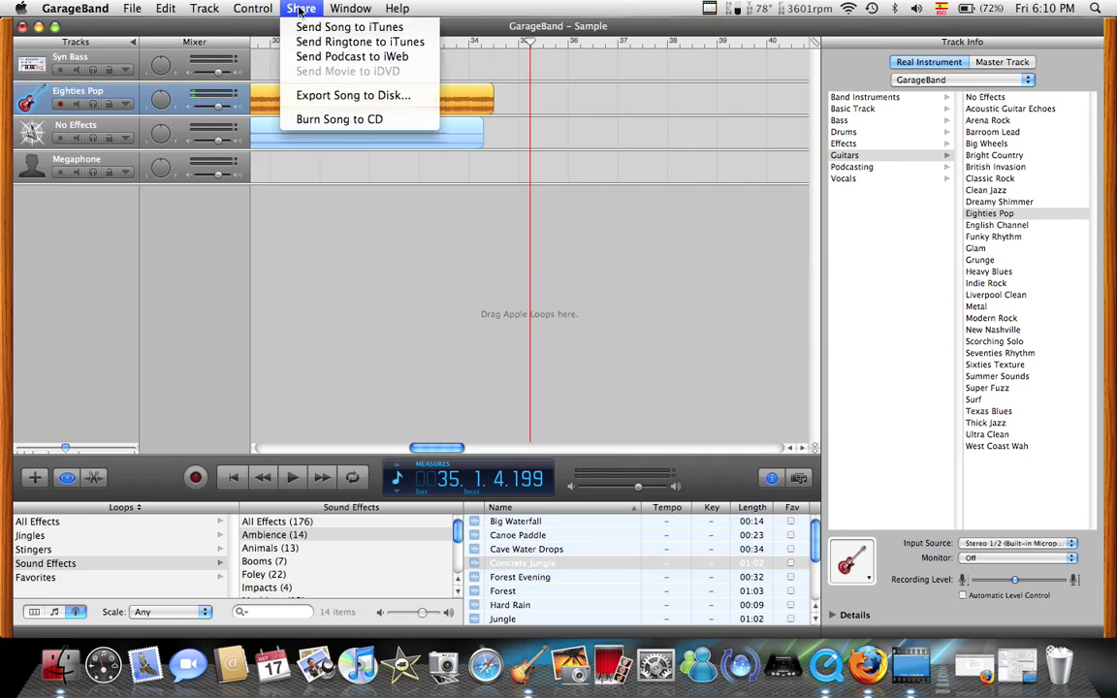
left_click(365, 97)
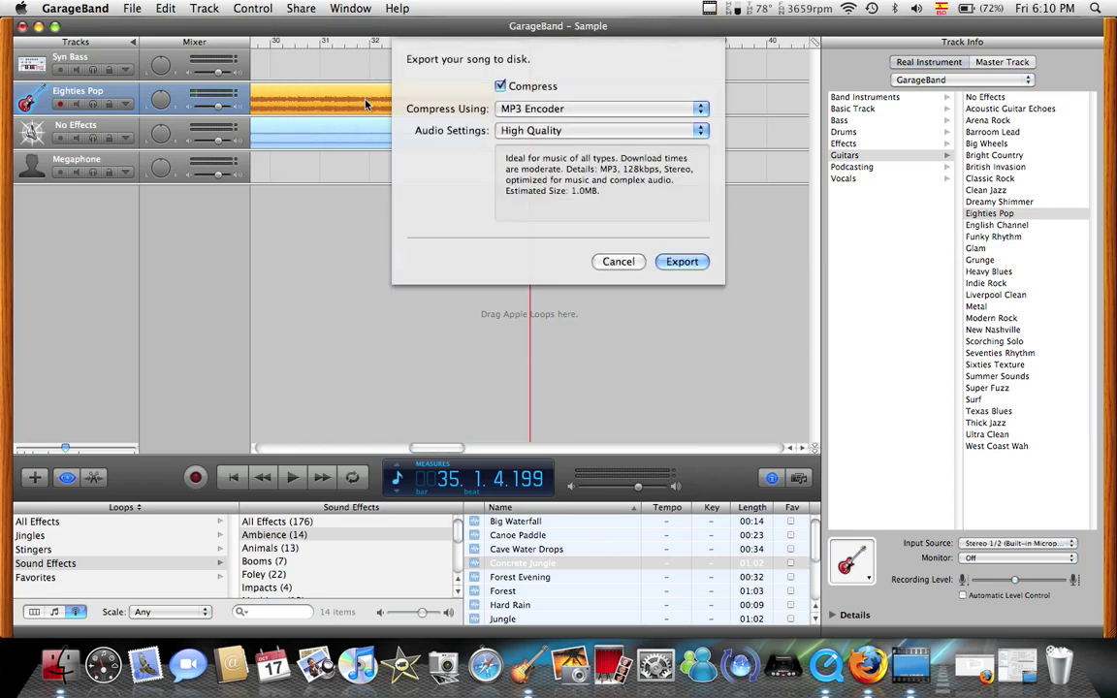
left_click(520, 111)
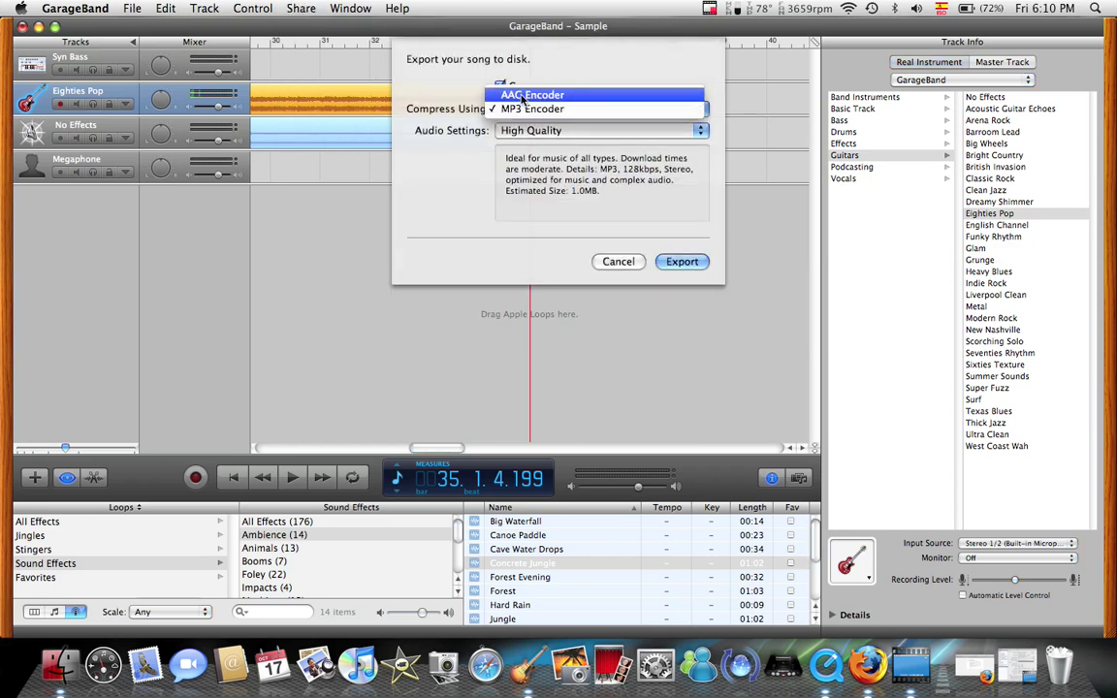
left_click(535, 113)
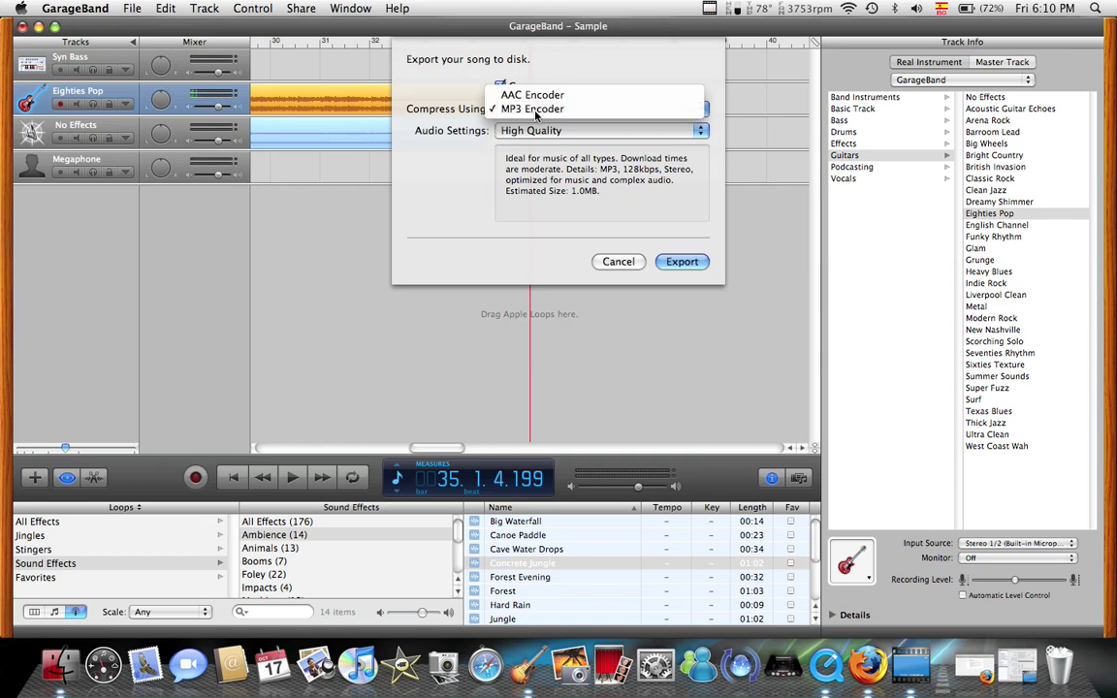
left_click(578, 132)
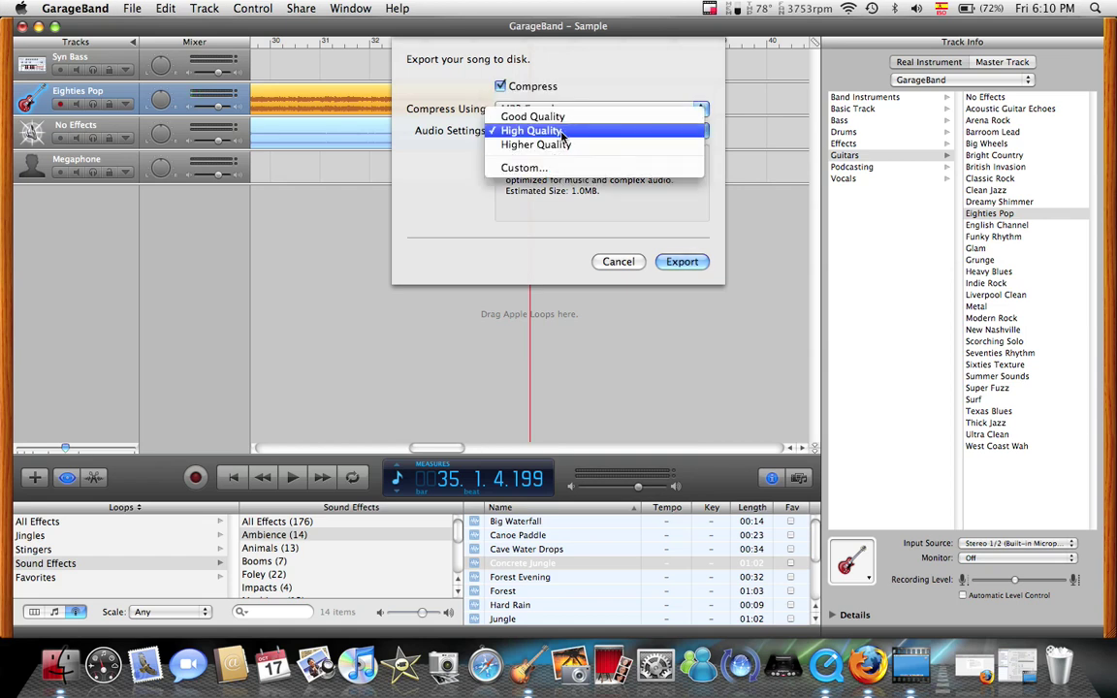
left_click(440, 178)
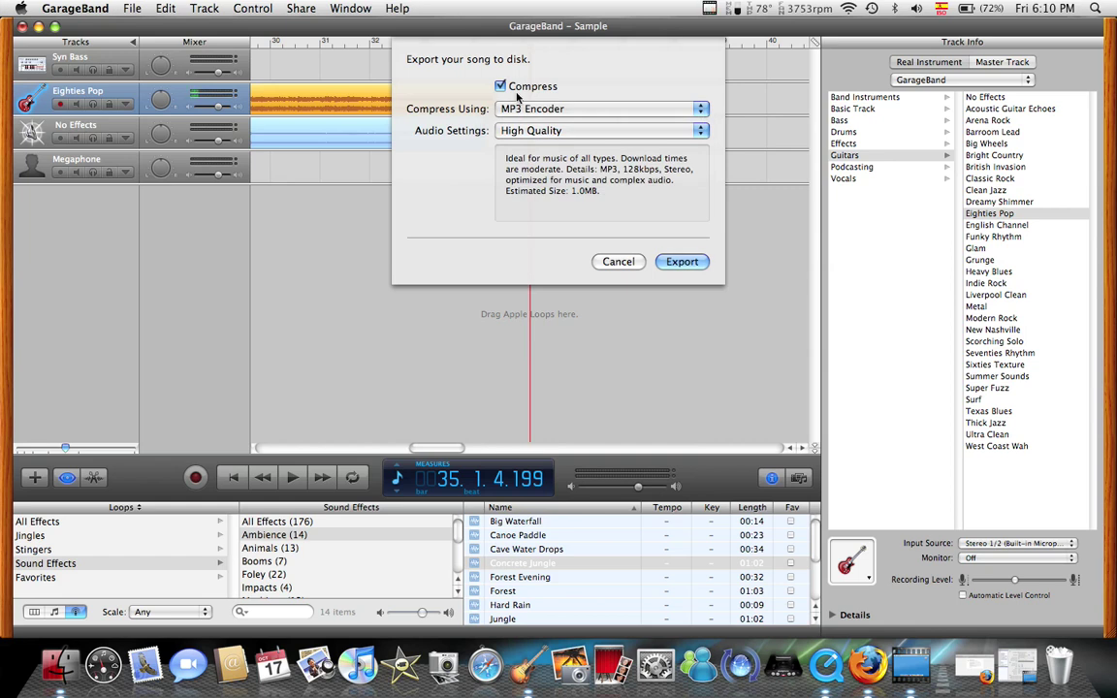
left_click(677, 267)
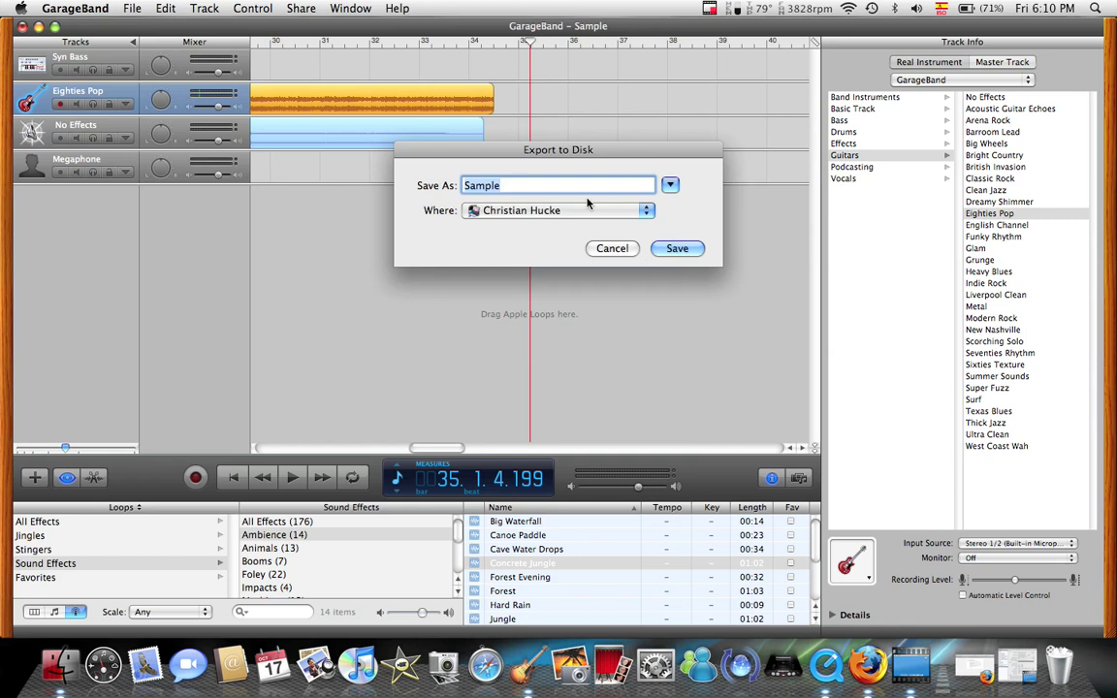
Save the exported Sample file to the Desktop.
left_click(582, 211)
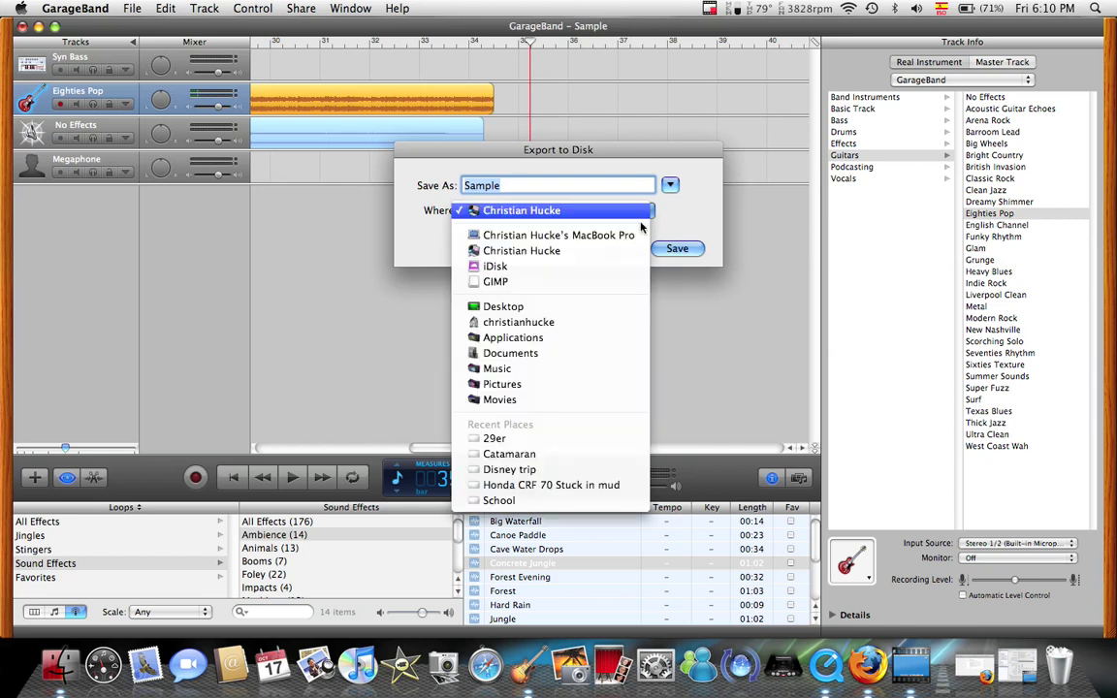
left_click(579, 307)
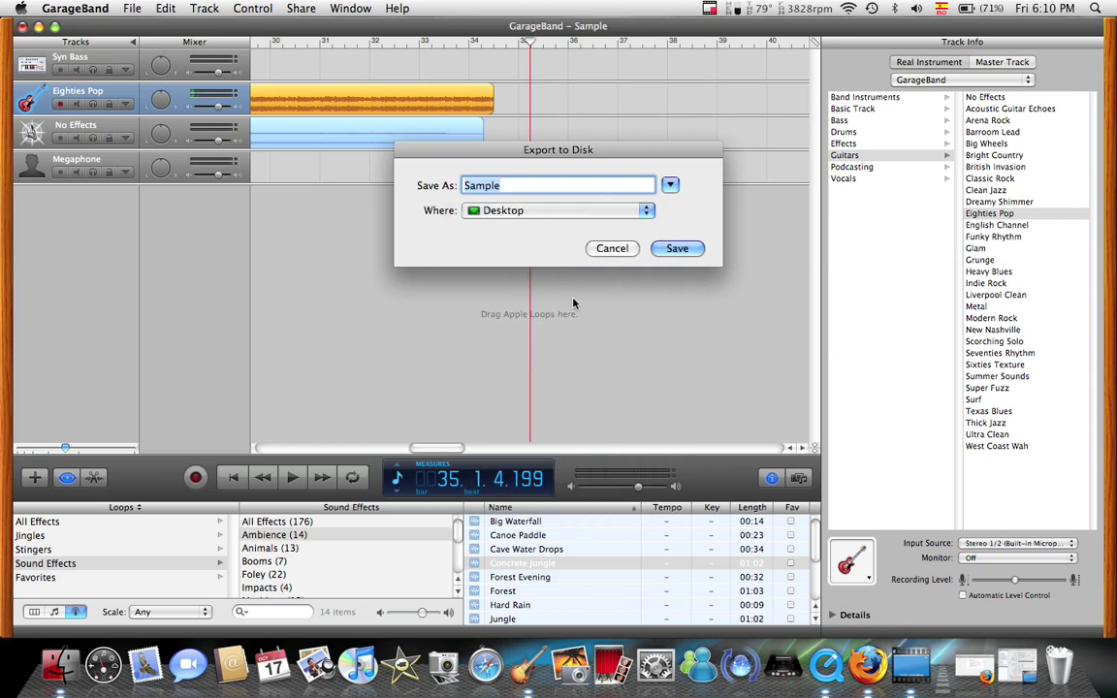
left_click(677, 248)
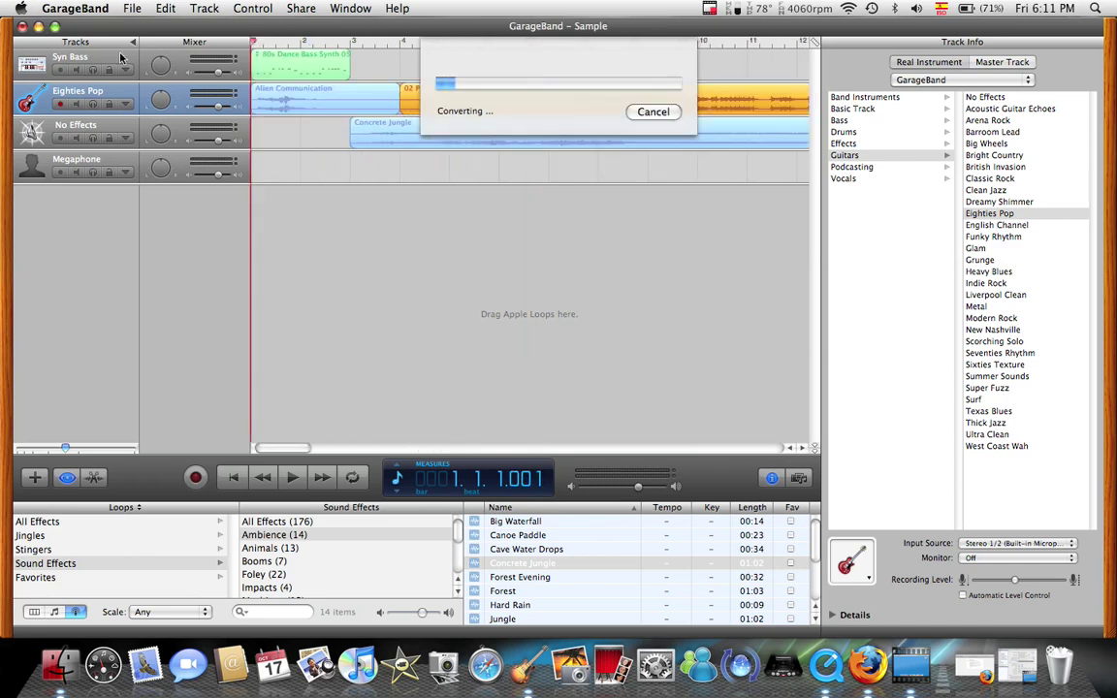
Minimize GarageBand, play Sample.mp3 briefly in QuickTime Player, then close its window.
left_click(38, 28)
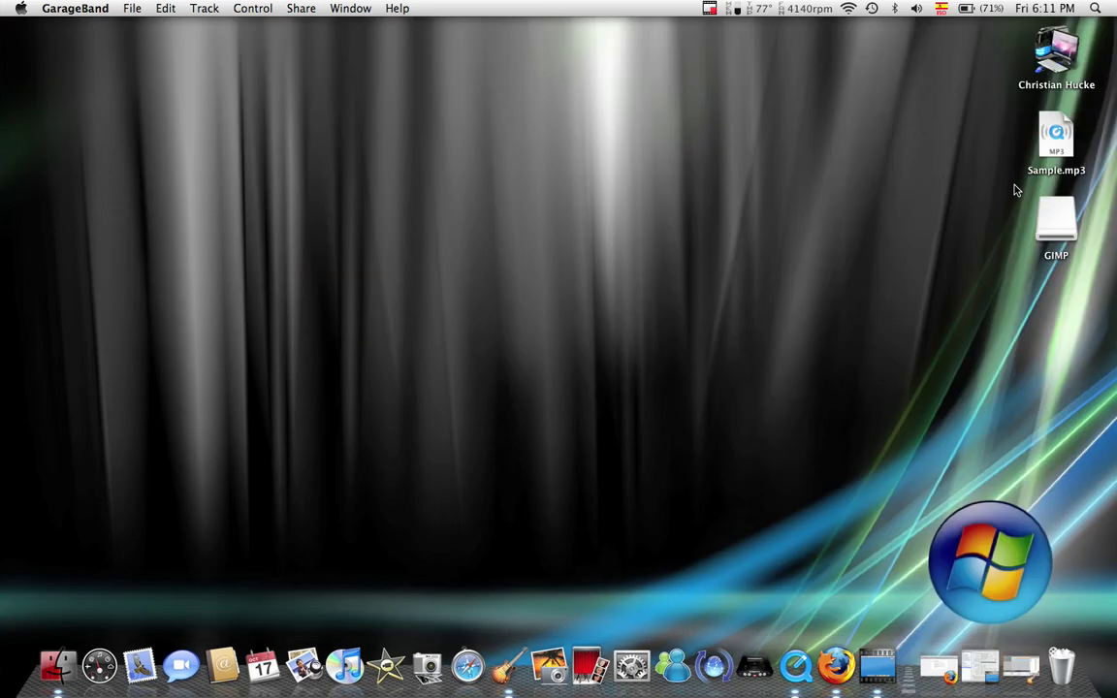
double_click(1054, 157)
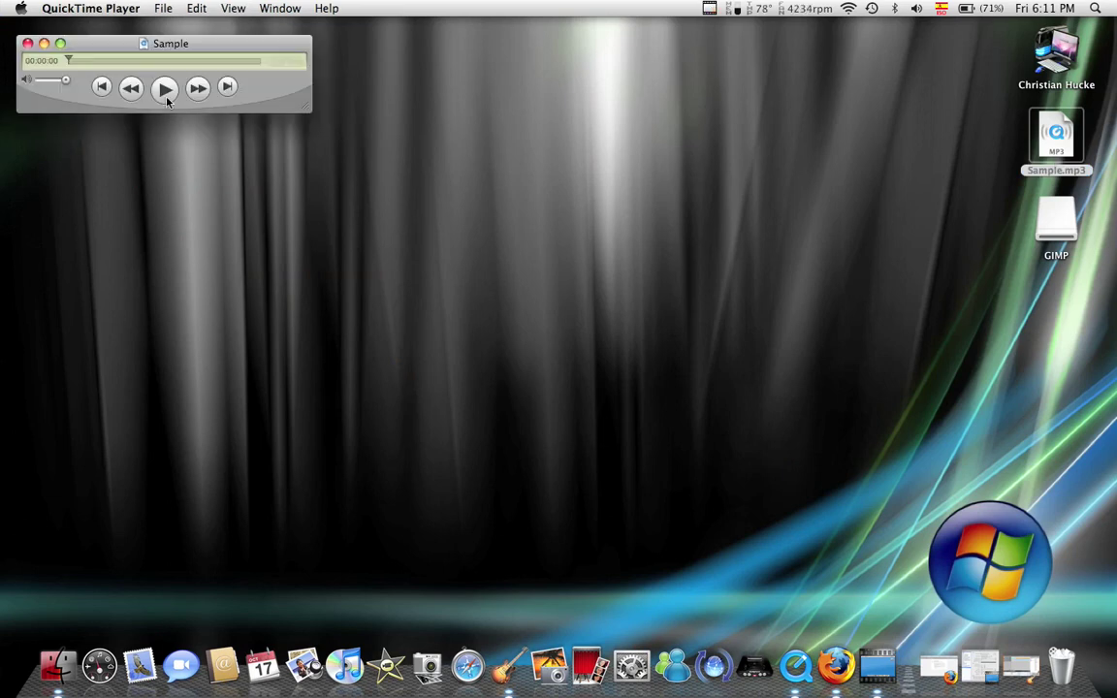
left_click(167, 101)
left_click(167, 96)
left_click(27, 43)
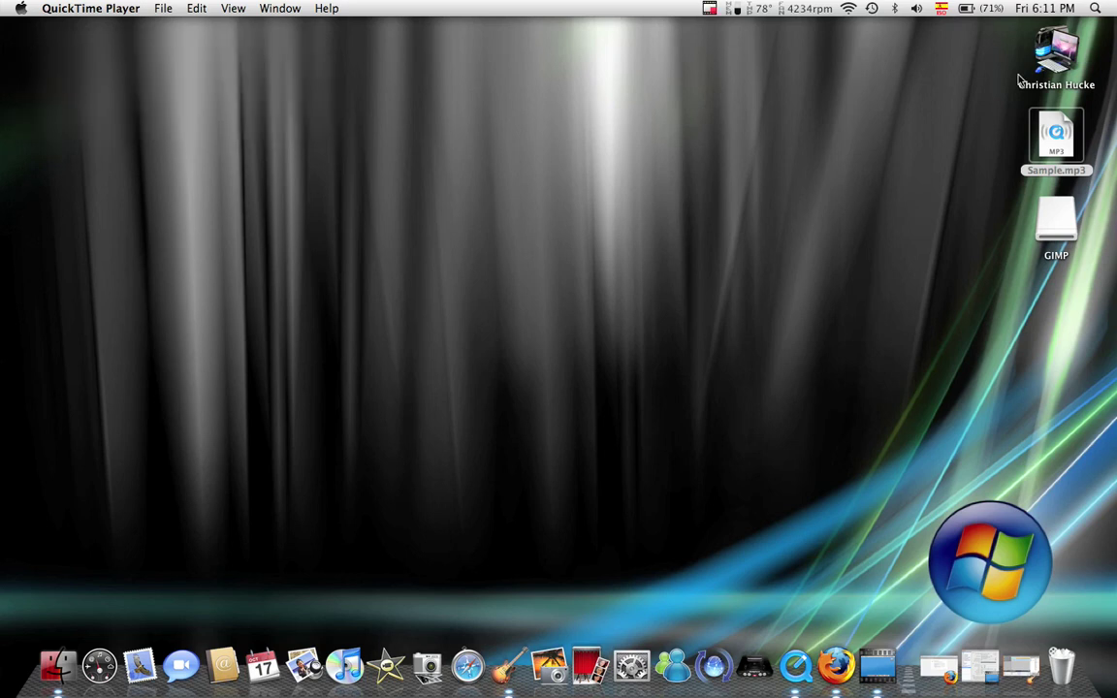
In Get Info for Sample.mp3, set Open with to iTunes.
right_click(1062, 137)
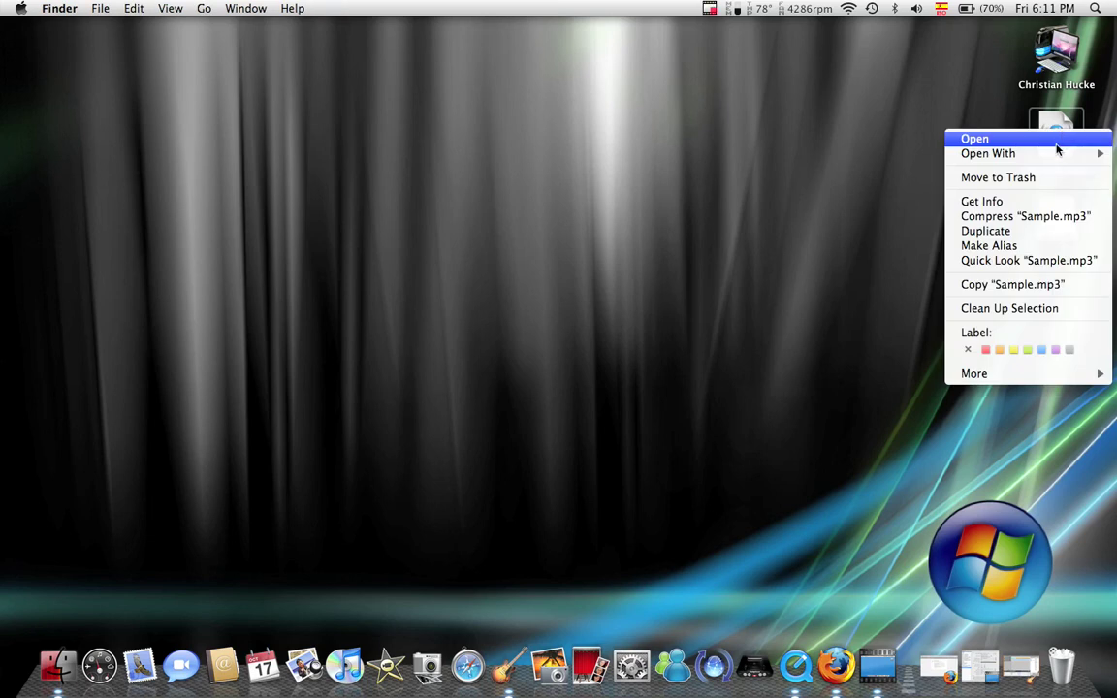
mouse_move(1057, 154)
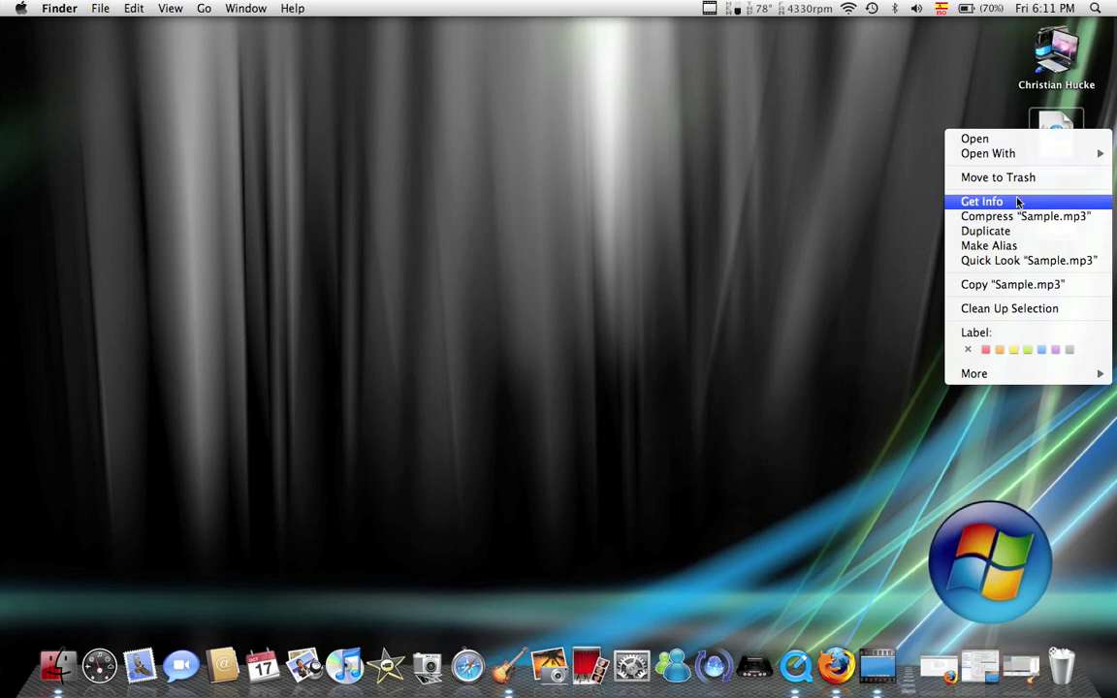
left_click(983, 202)
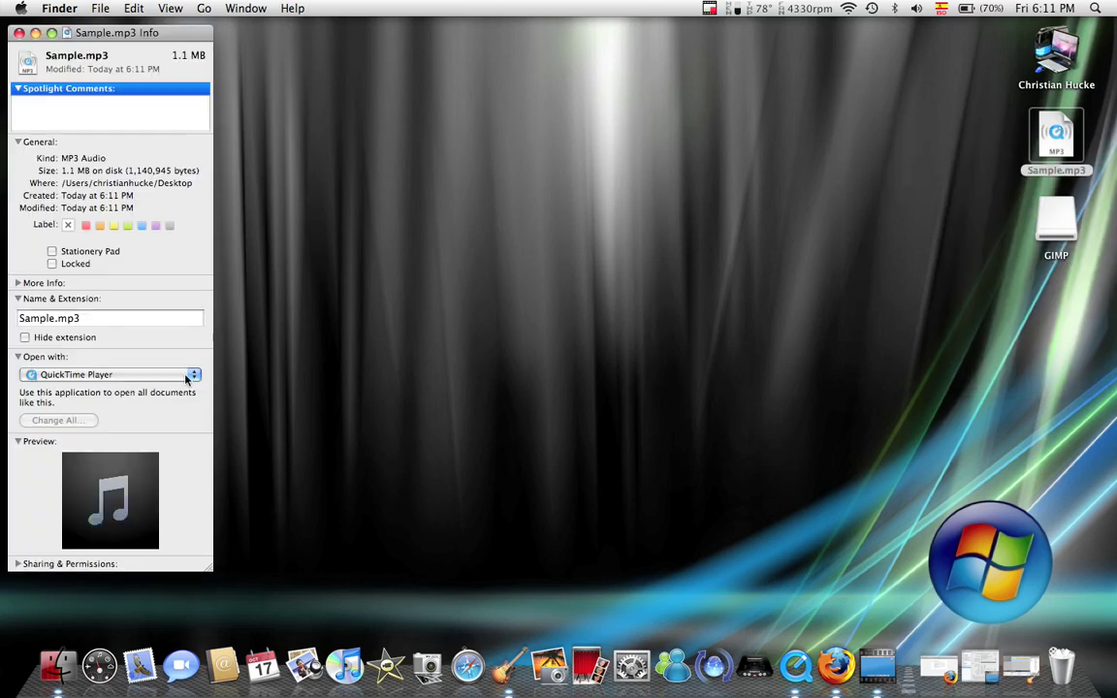
left_click(138, 375)
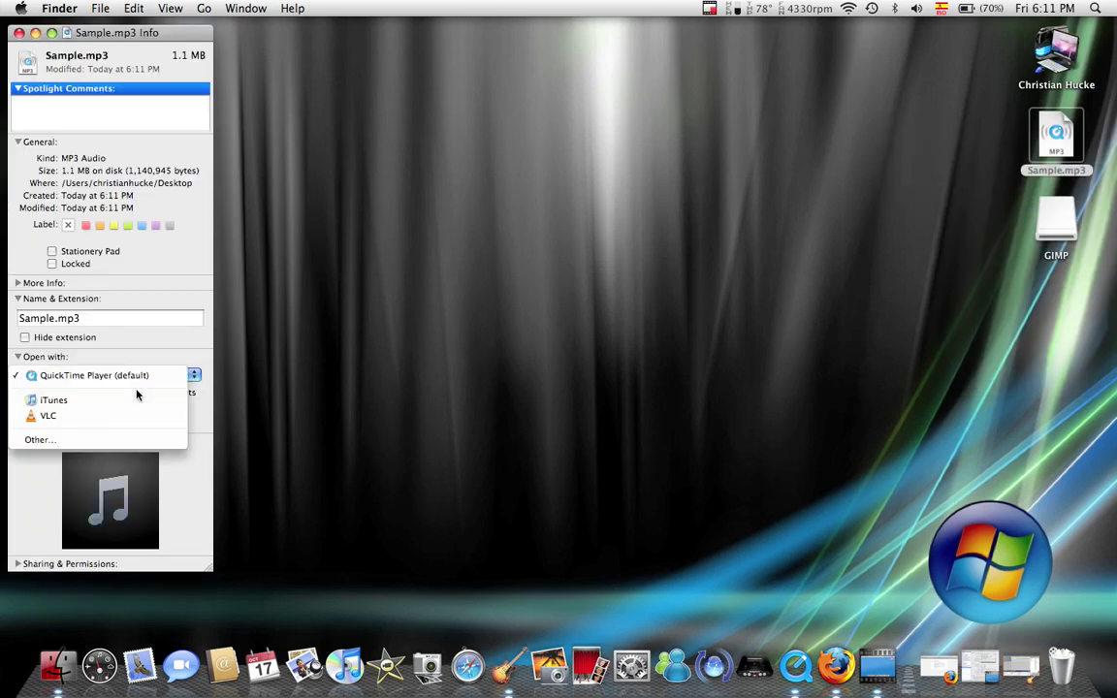
left_click(132, 394)
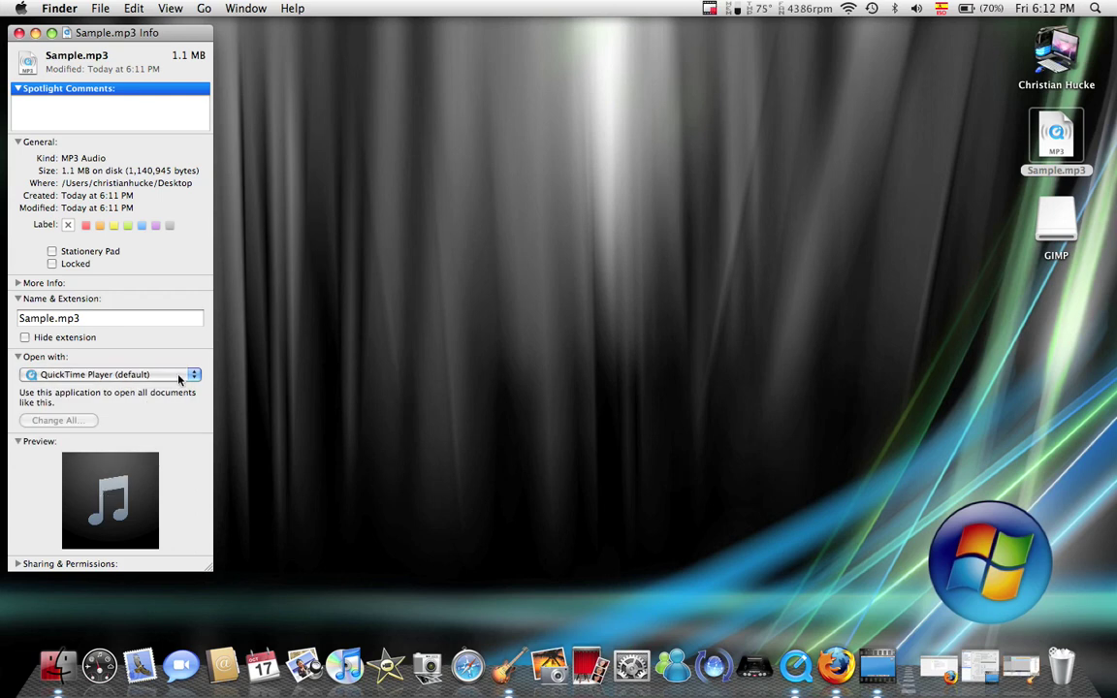
left_click(172, 379)
left_click(154, 397)
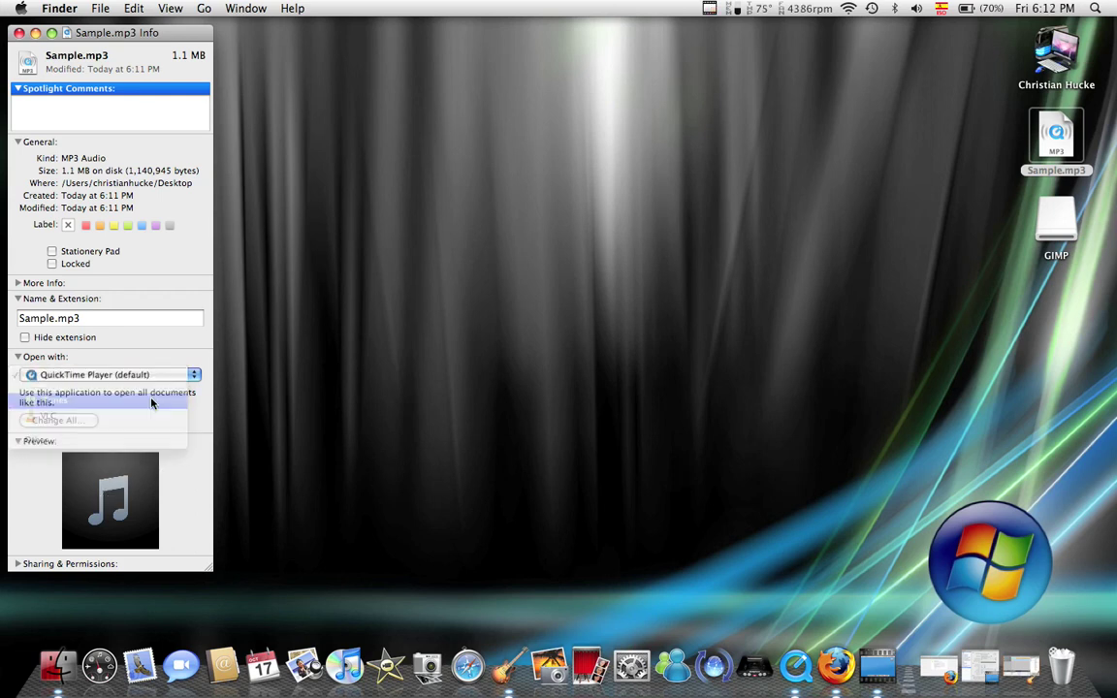